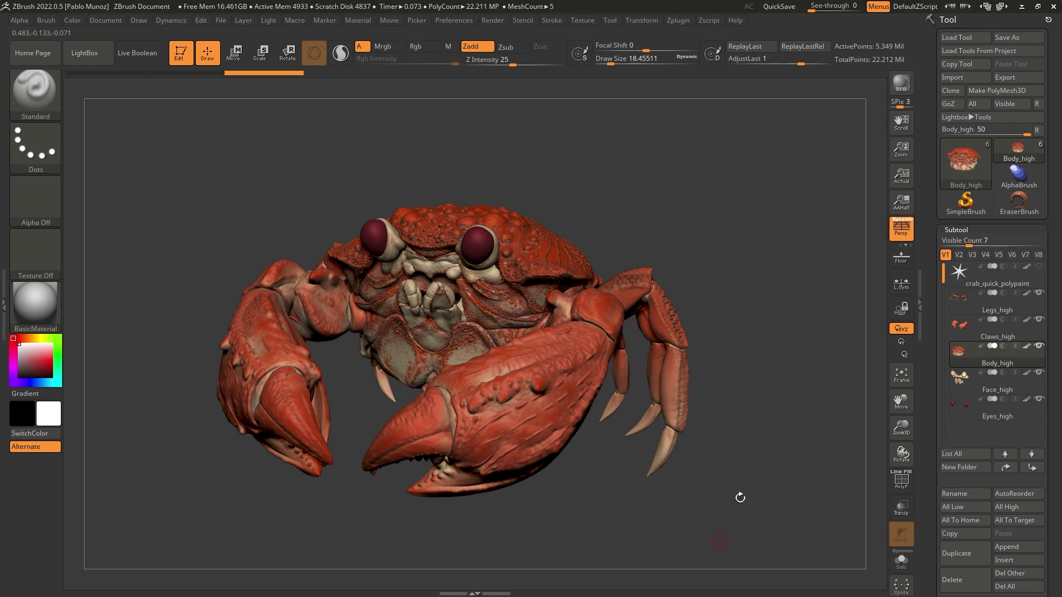
# Step: Expand the empty side tray and dock the Material palette in it
pyautogui.moveTo(506, 271); pyautogui.dragTo(464, 291, button='right')
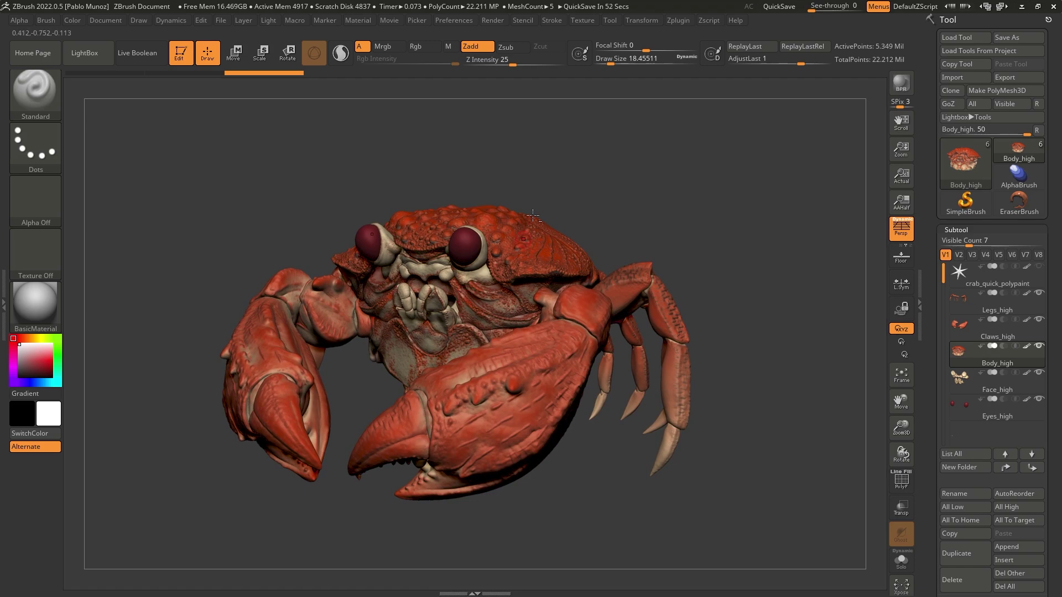
pyautogui.hotkey('alt', 'Tab')
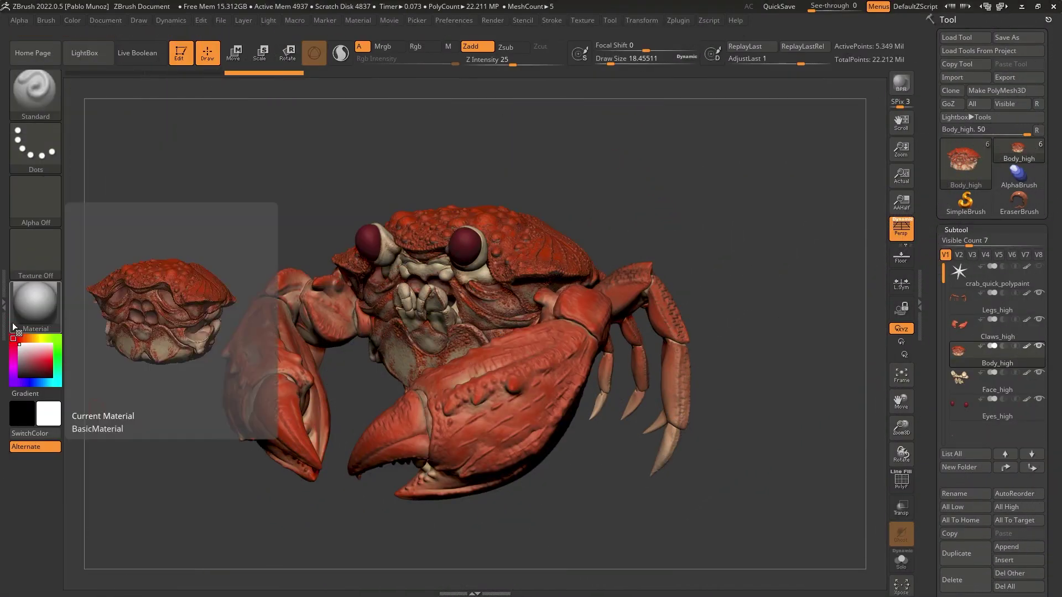
pyautogui.click(3, 303)
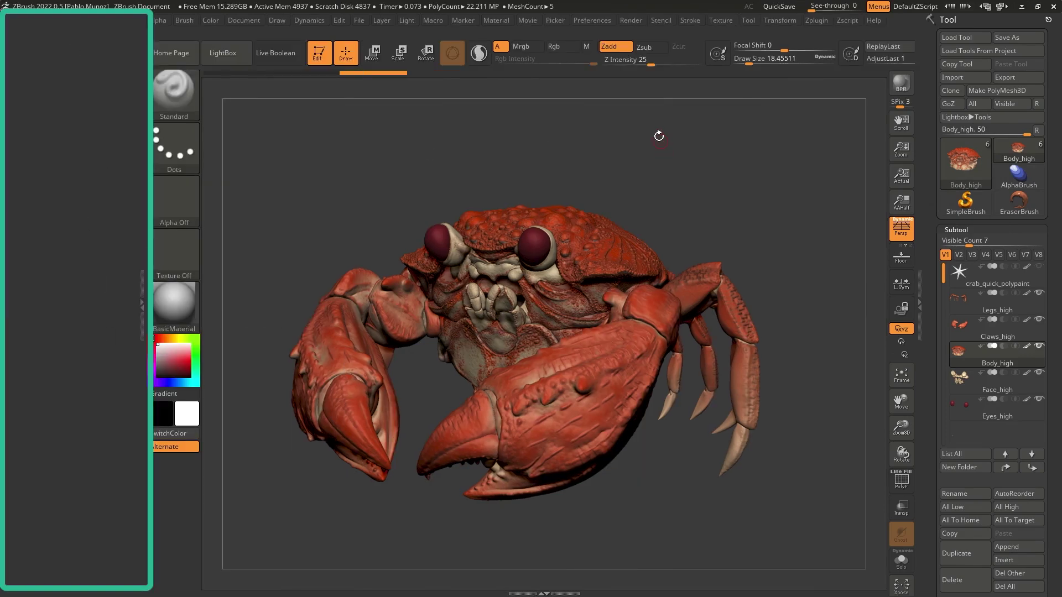
pyautogui.click(496, 20)
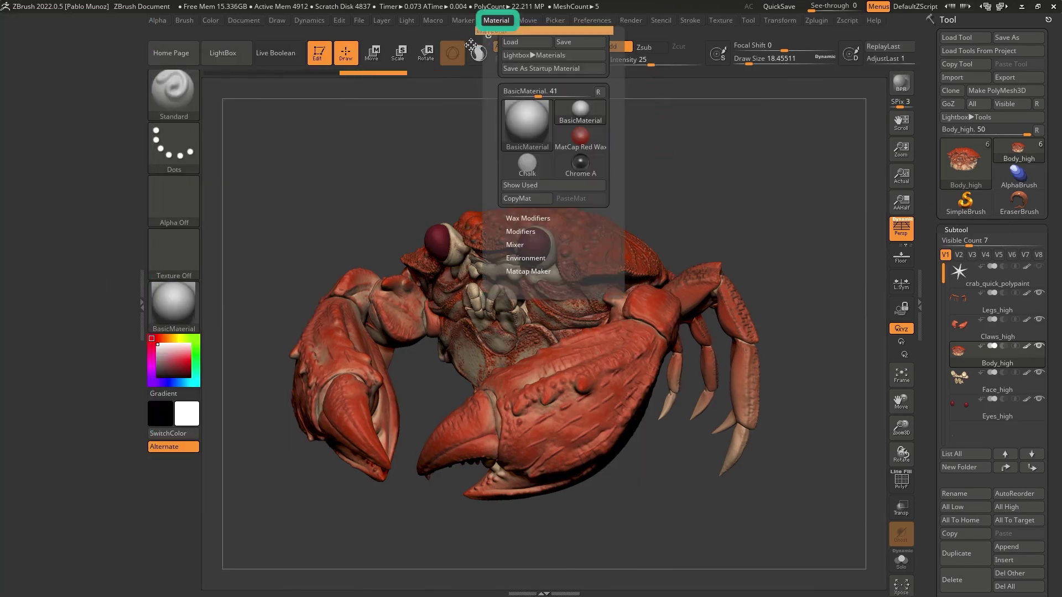
pyautogui.moveTo(470, 44); pyautogui.dragTo(77, 83)
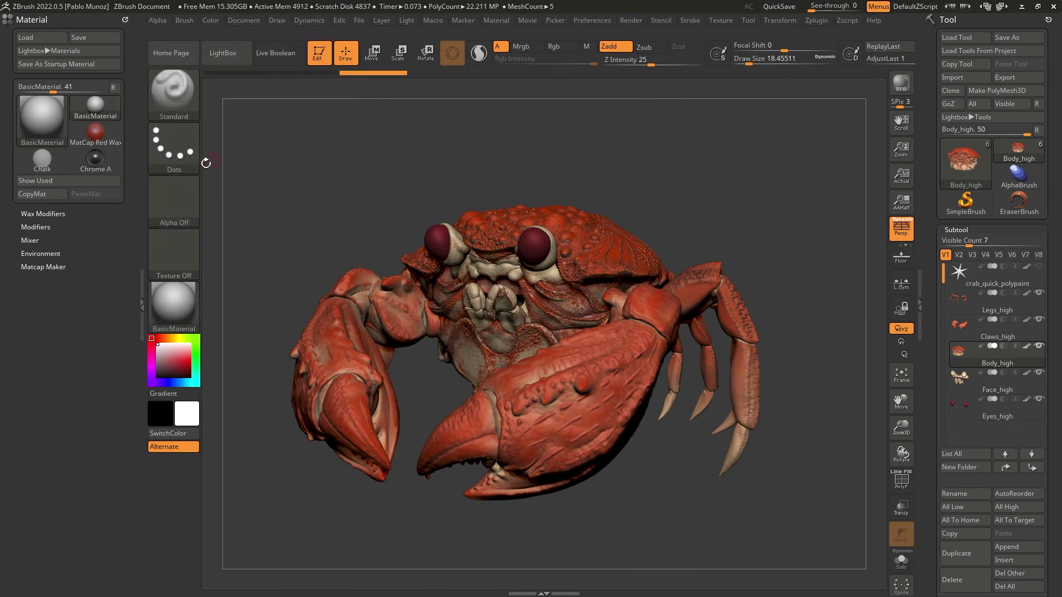
# Step: Apply the Chrome A material to the crab and turn off polypaint display on all subtools
pyautogui.click(96, 161)
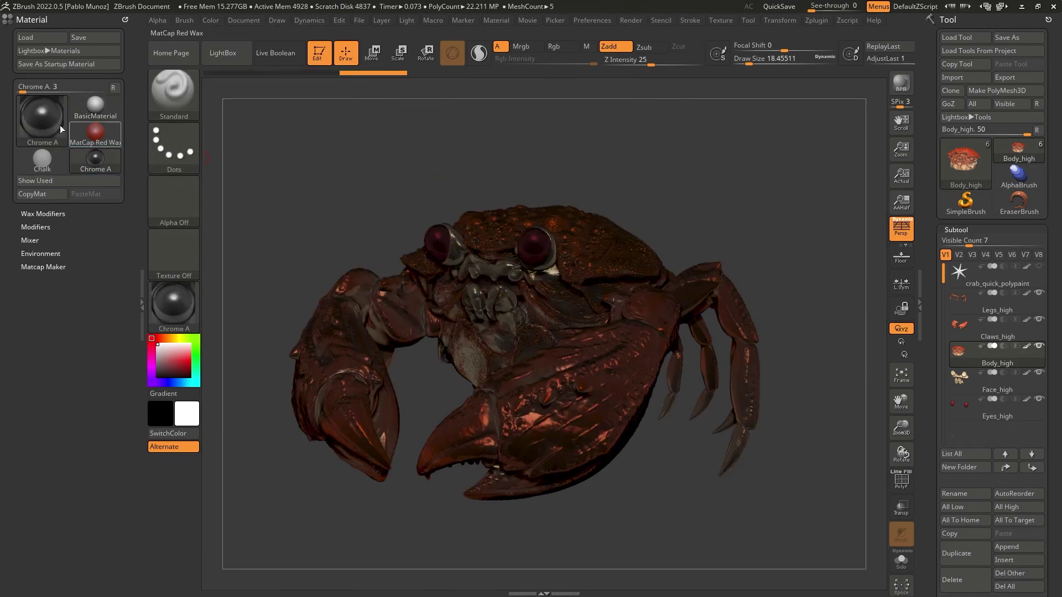
pyautogui.moveTo(44, 93); pyautogui.dragTo(38, 131)
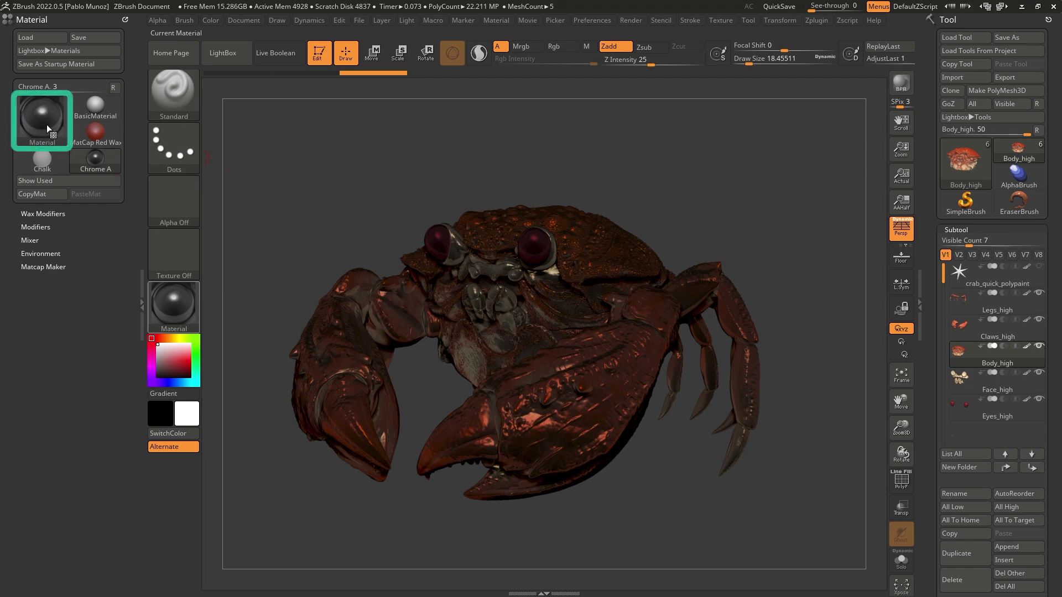
pyautogui.moveTo(42, 117)
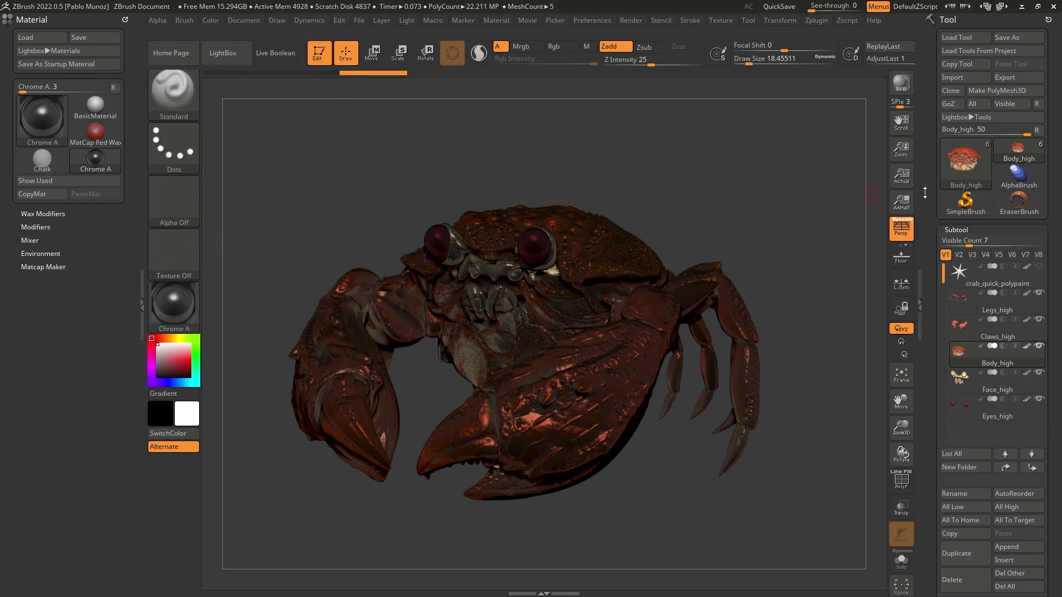
pyautogui.keyDown('shift'); pyautogui.click(1026, 294); pyautogui.keyUp('shift')
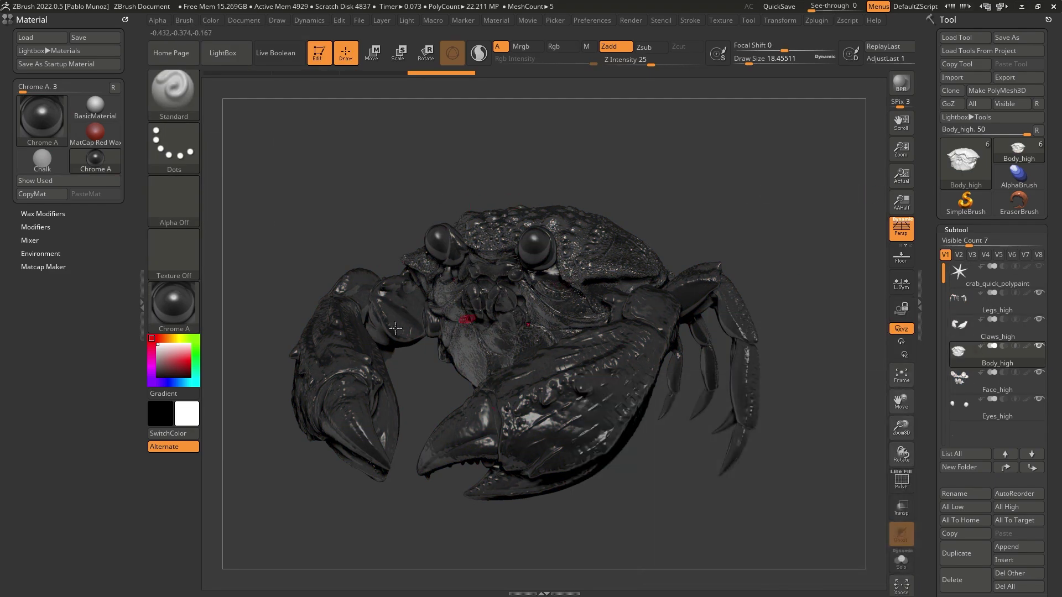
pyautogui.moveTo(175, 298)
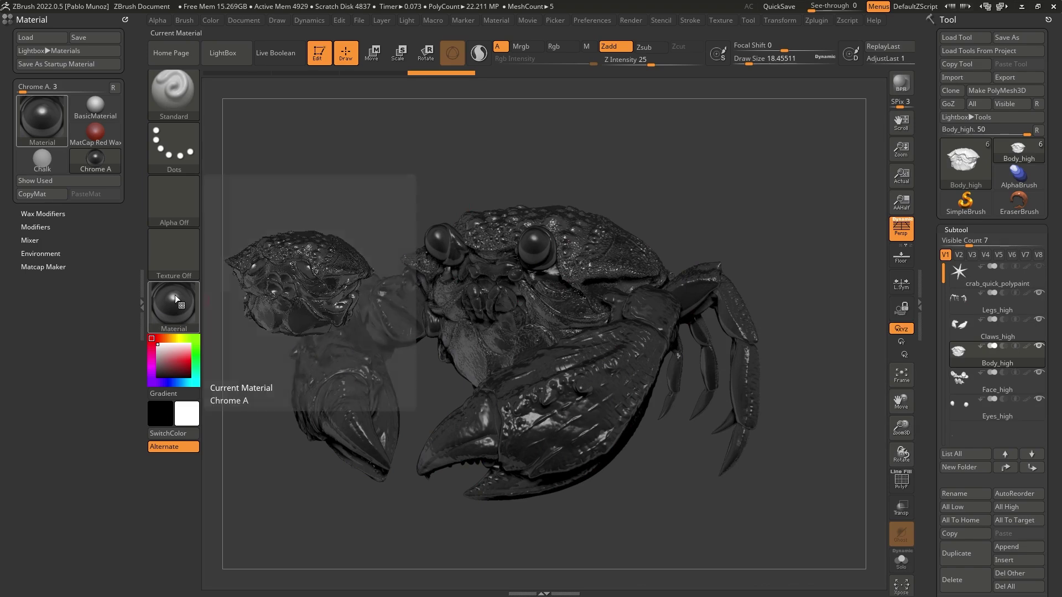
# Step: Expand the Modifiers of Chrome A and replace its material texture with the multicoloured ring test image
pyautogui.click(43, 226)
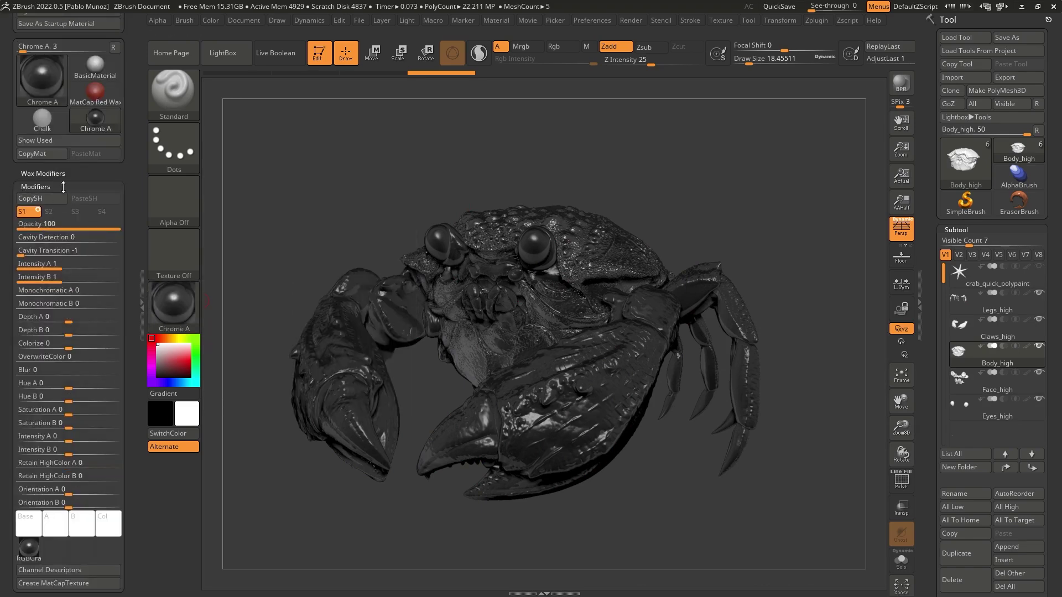
pyautogui.scroll(-2, 16, 277)
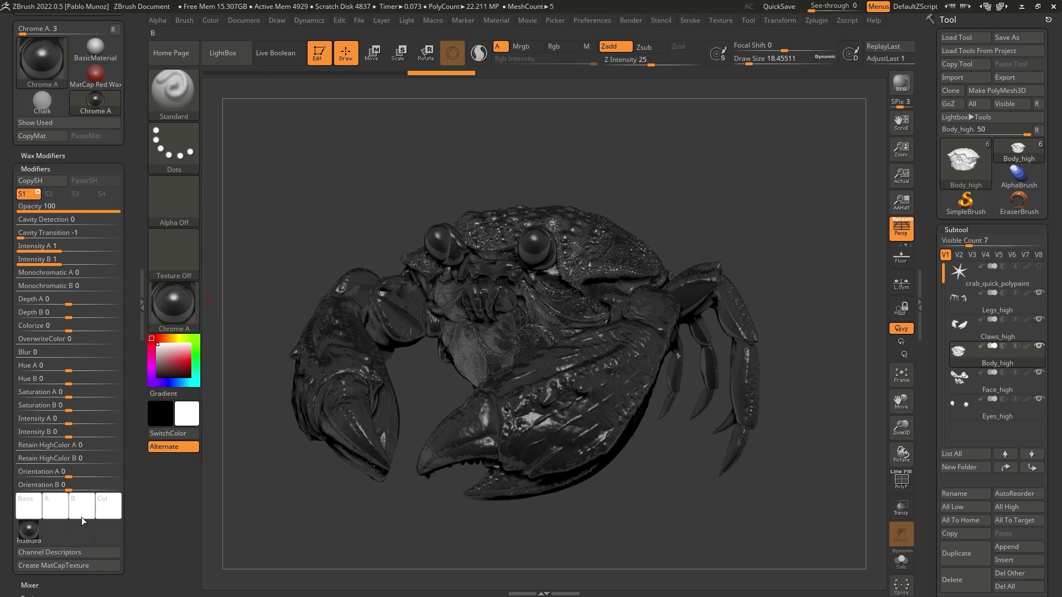
pyautogui.moveTo(36, 537)
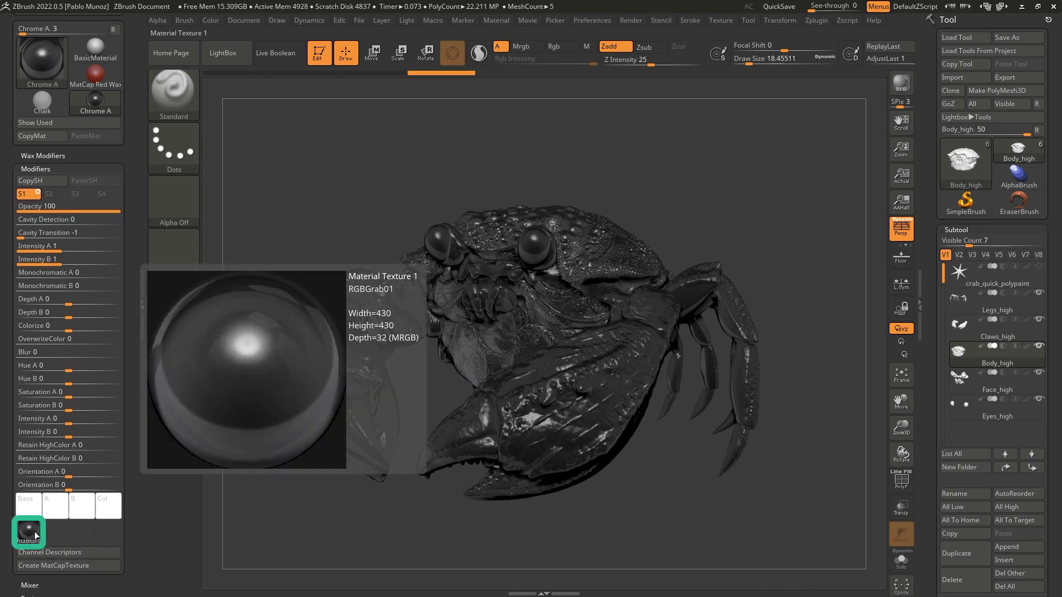
pyautogui.click(36, 537)
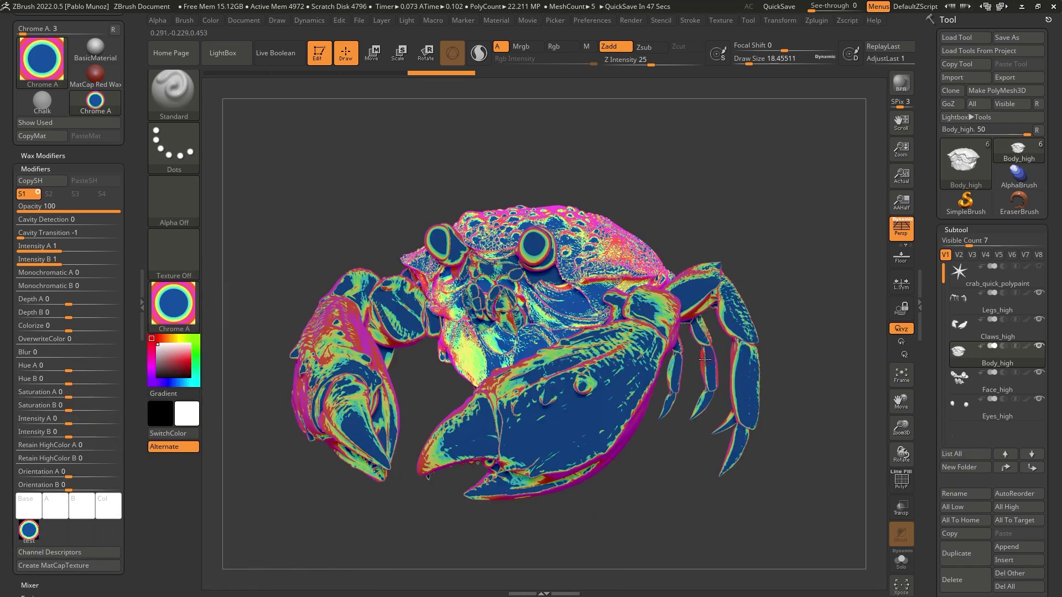
pyautogui.moveTo(34, 531)
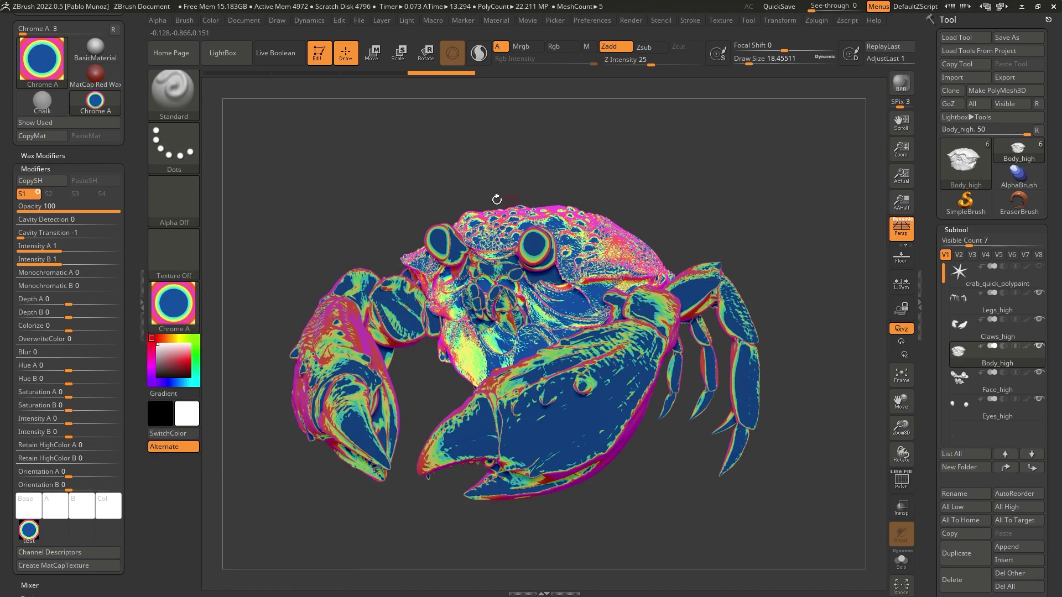
# Step: Make the Eyes_high subtool active and examine how the ring texture maps onto the eye and body from different angles
pyautogui.moveTo(627, 274)
pyautogui.mouseDown(button='right')
pyautogui.moveTo(638, 228)
pyautogui.moveTo(538, 258)
pyautogui.moveTo(529, 372)
pyautogui.moveTo(525, 304)
pyautogui.moveTo(448, 314)
pyautogui.moveTo(568, 319)
pyautogui.moveTo(525, 288)
pyautogui.moveTo(578, 258)
pyautogui.moveTo(532, 293)
pyautogui.moveTo(566, 277)
pyautogui.moveTo(586, 250)
pyautogui.mouseUp(button='right')
pyautogui.keyDown('alt'); pyautogui.click(524, 287); pyautogui.keyUp('alt')
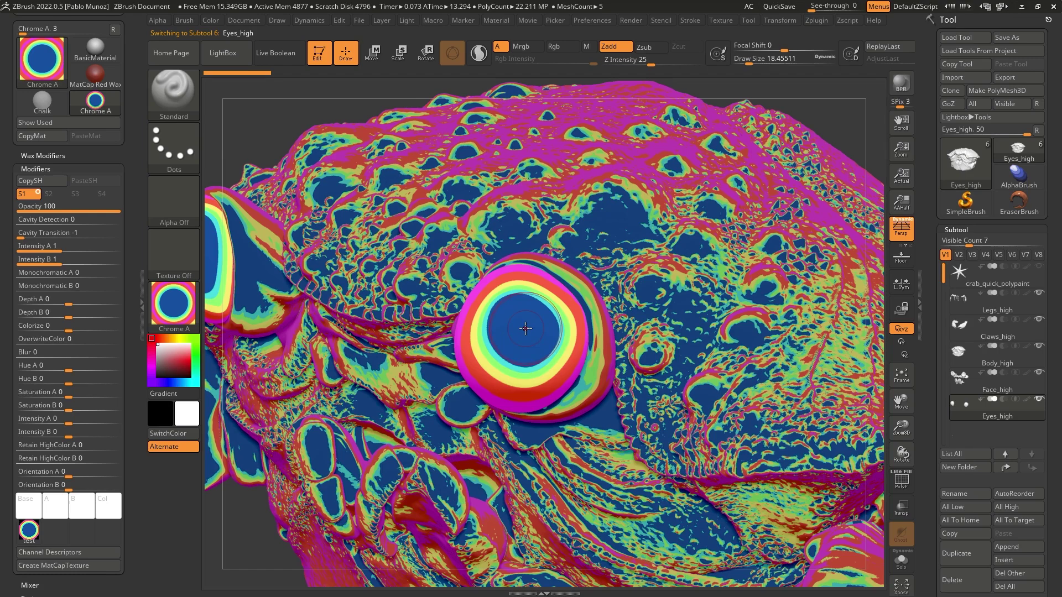
pyautogui.moveTo(643, 354); pyautogui.dragTo(700, 258, button='right')
pyautogui.moveTo(703, 255); pyautogui.dragTo(605, 263)
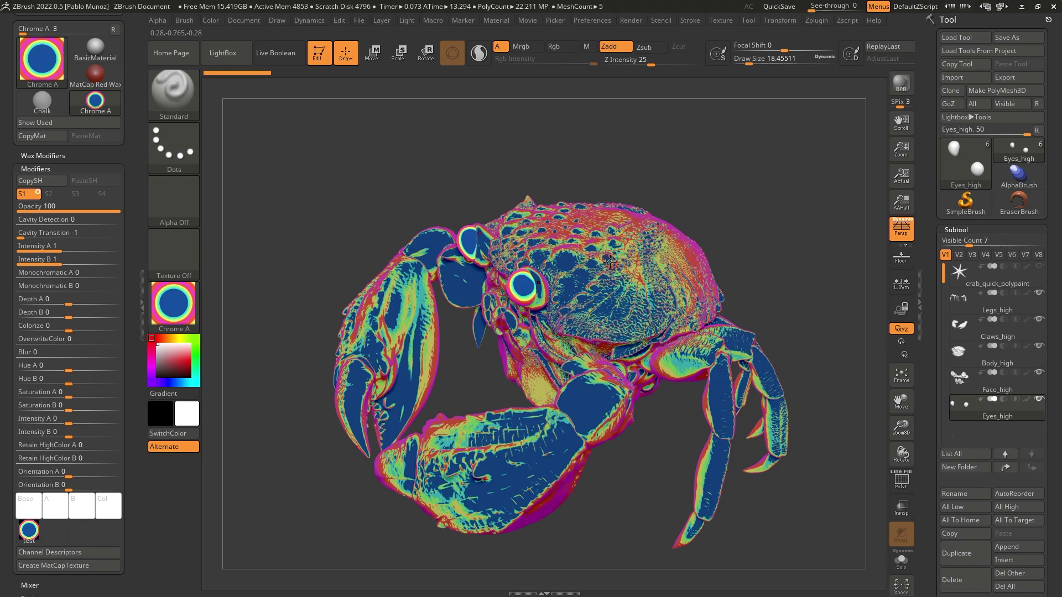
pyautogui.moveTo(609, 261)
pyautogui.mouseDown(button='right')
pyautogui.moveTo(615, 269)
pyautogui.moveTo(578, 256)
pyautogui.moveTo(594, 265)
pyautogui.mouseUp(button='right')
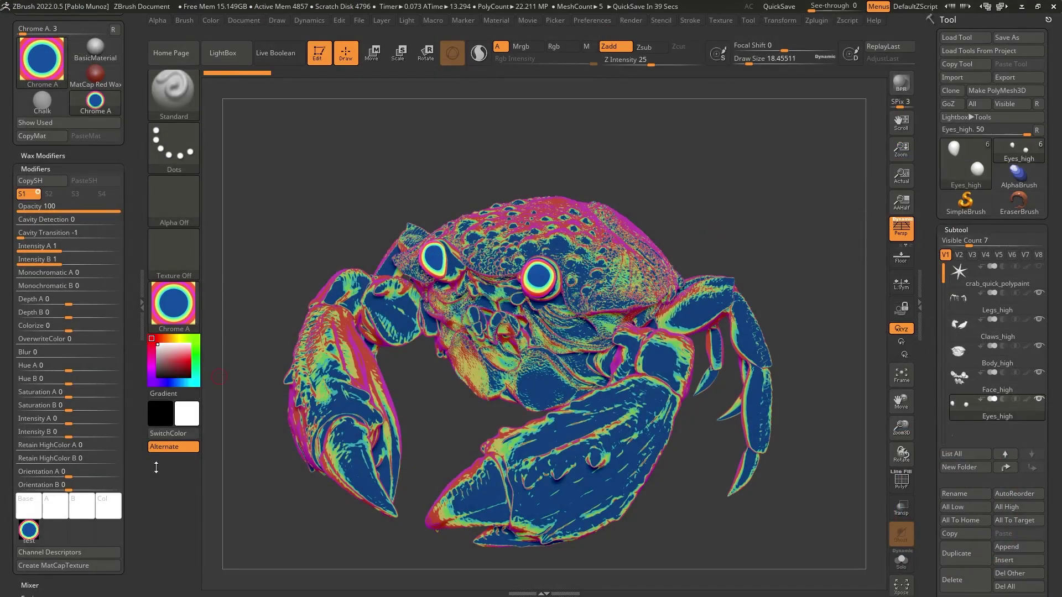
# Step: Import the dark green beetle image as the material texture of Chrome A
pyautogui.click(32, 532)
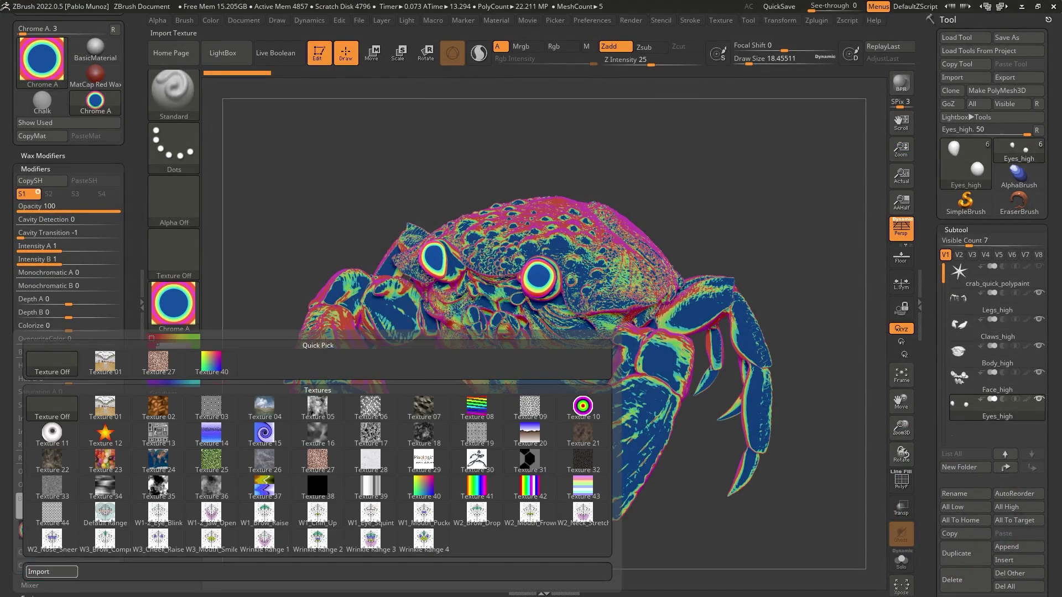
pyautogui.moveTo(676, 173); pyautogui.dragTo(404, 161)
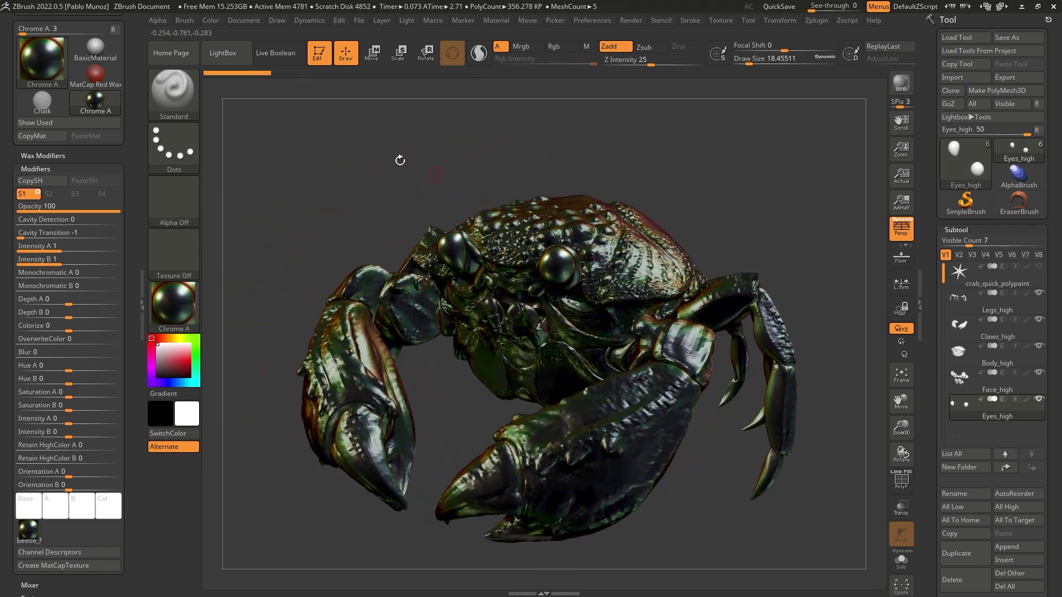
# Step: Switch to the Iridescent_Matcap02 material and examine its texture, cavity, intensity and colour modifiers
pyautogui.click(31, 56)
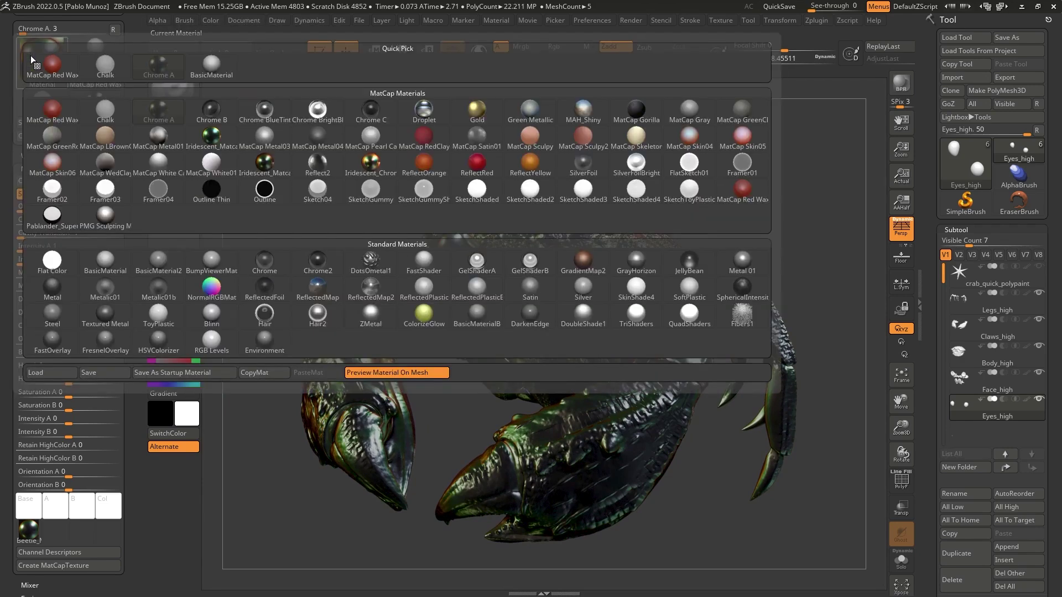
pyautogui.click(214, 138)
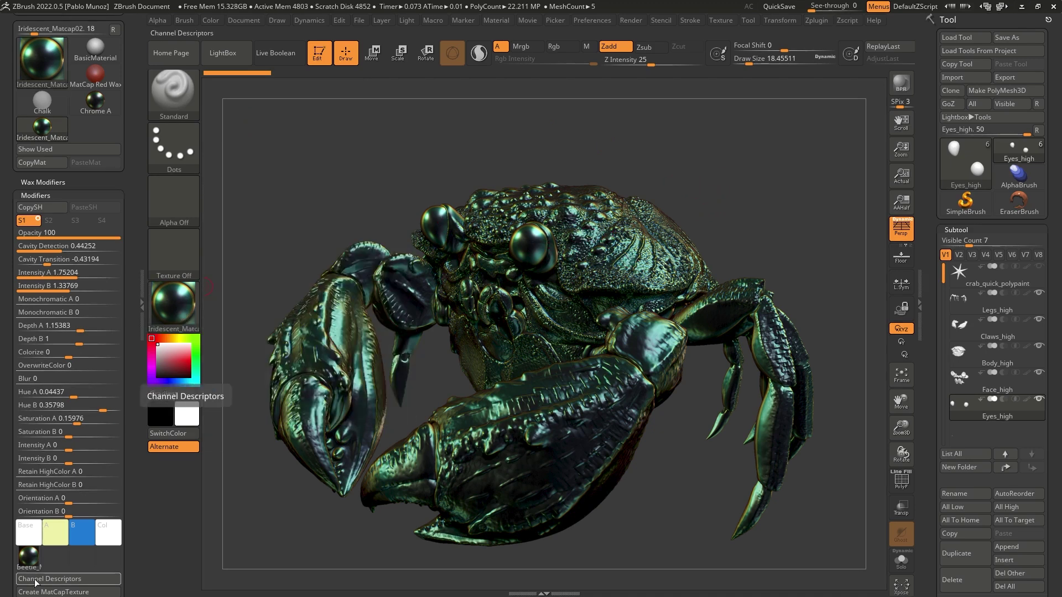
pyautogui.moveTo(32, 570)
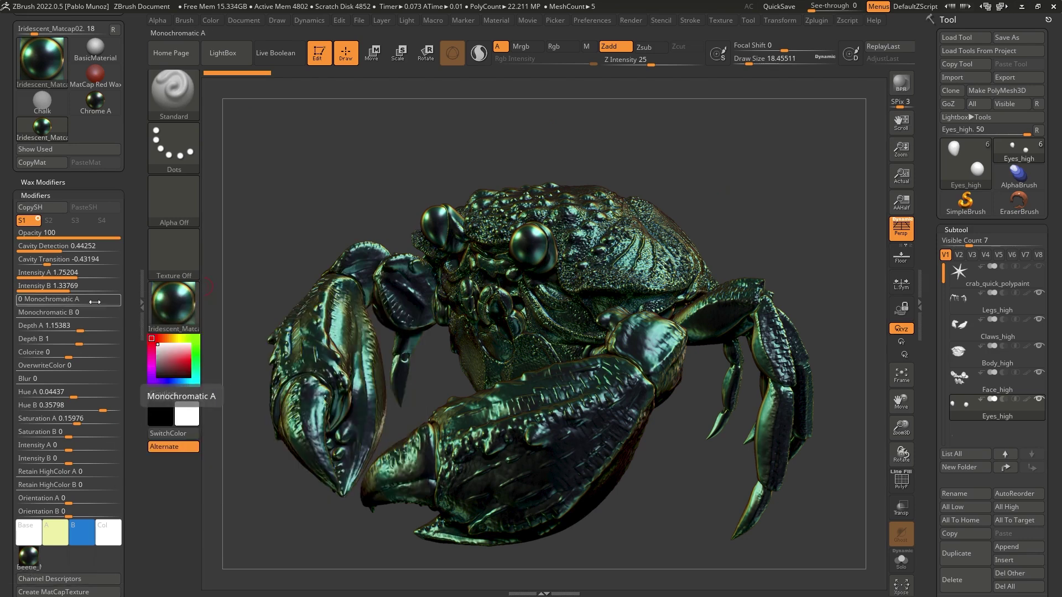
pyautogui.click(68, 287)
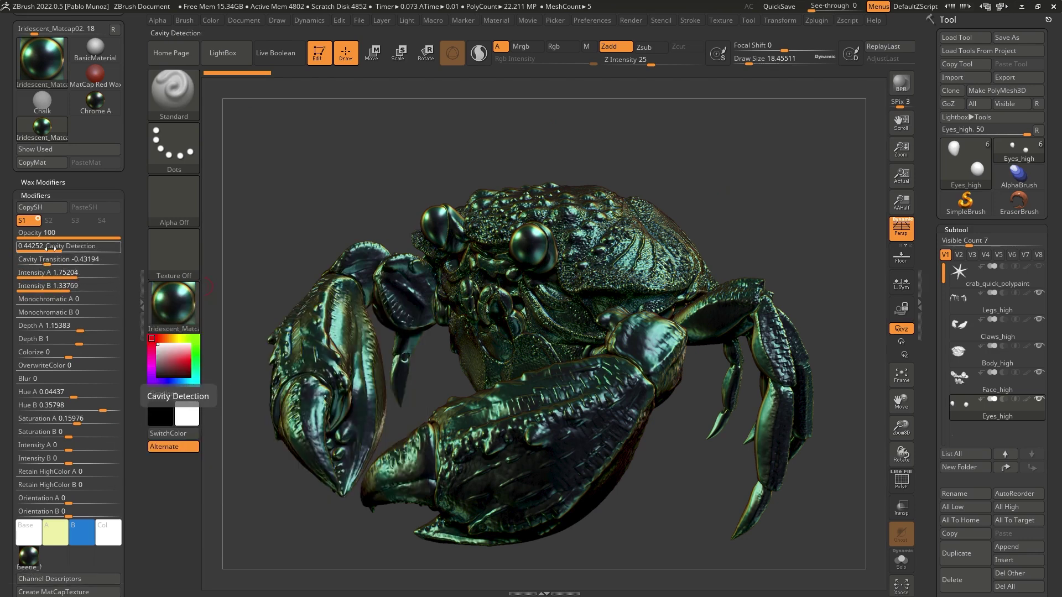
pyautogui.moveTo(58, 532)
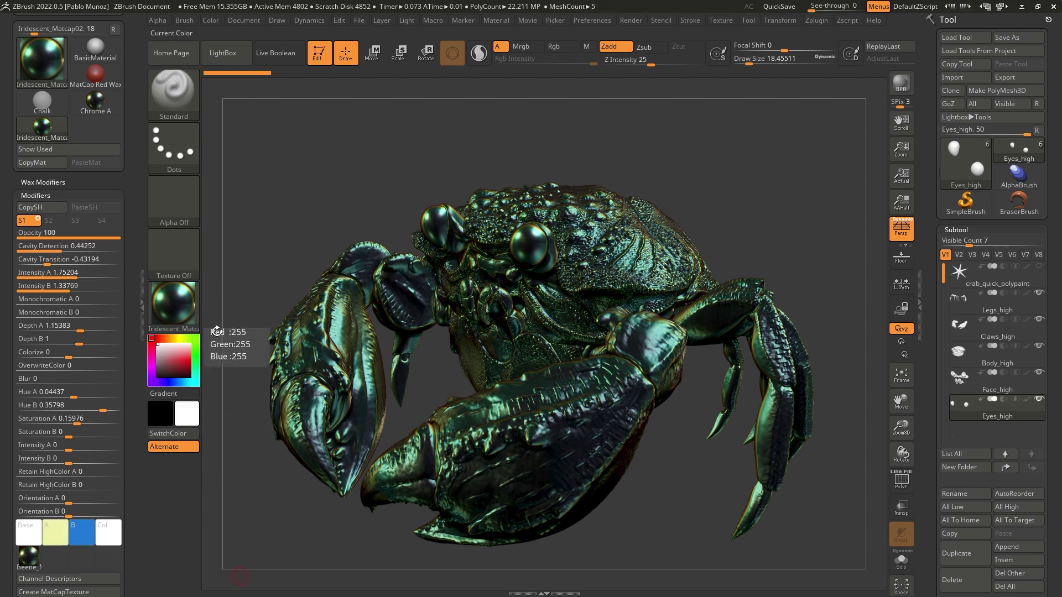
# Step: Preview the Iridescent_Matcap01 and Iridescent_ChromaticA materials on the crab from different angles
pyautogui.click(29, 66)
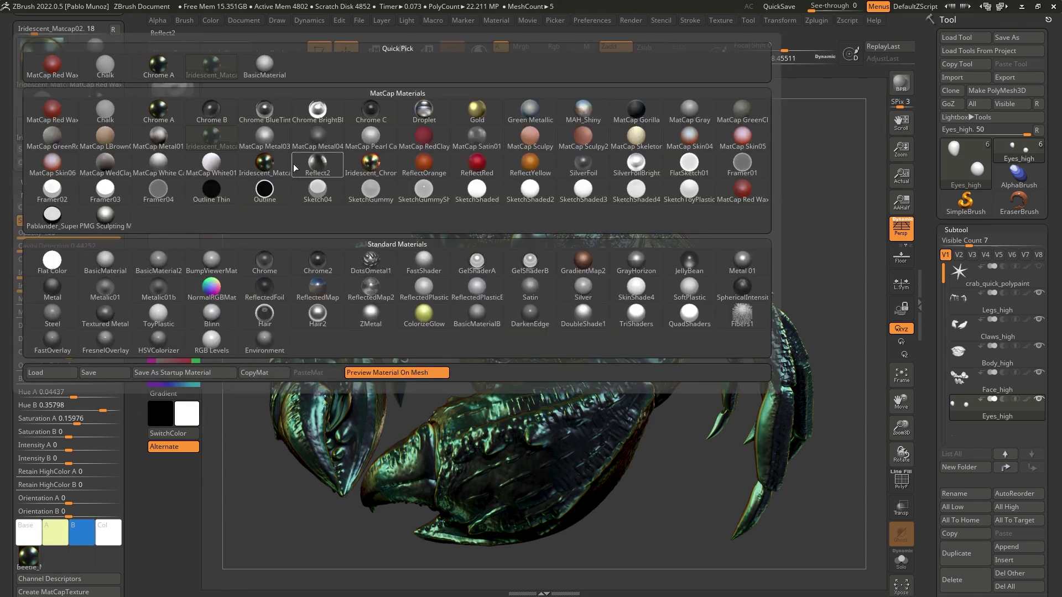
pyautogui.click(274, 165)
pyautogui.moveTo(273, 159); pyautogui.dragTo(415, 214)
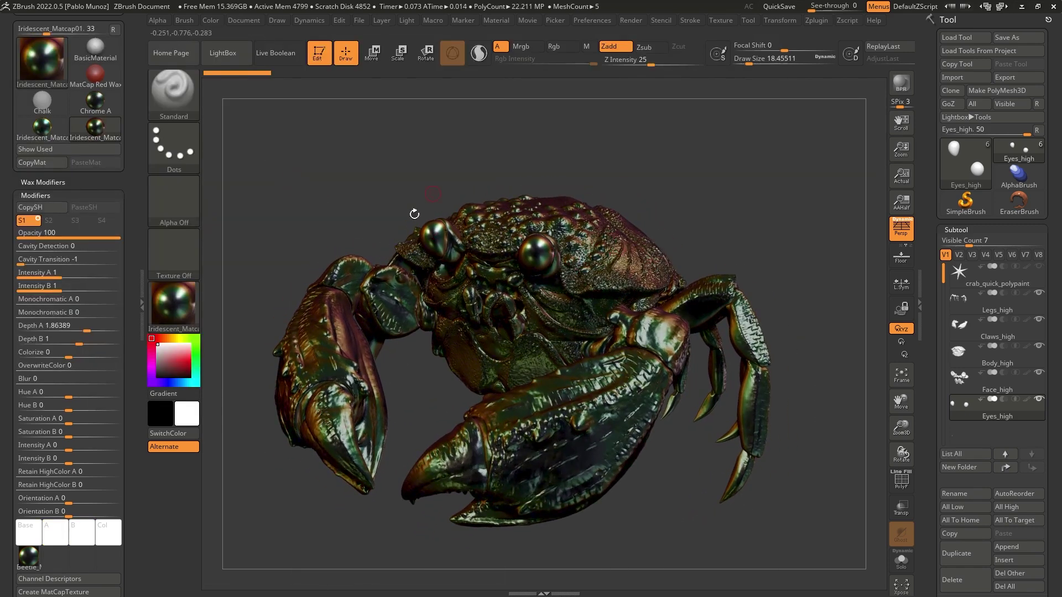
pyautogui.click(57, 54)
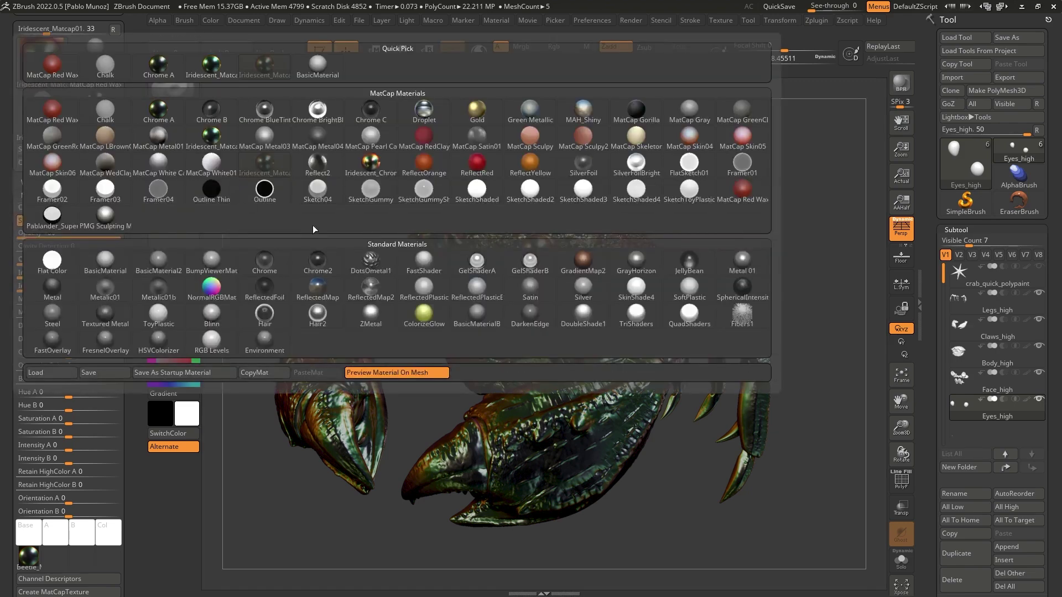
pyautogui.click(377, 160)
pyautogui.moveTo(709, 256); pyautogui.dragTo(703, 233)
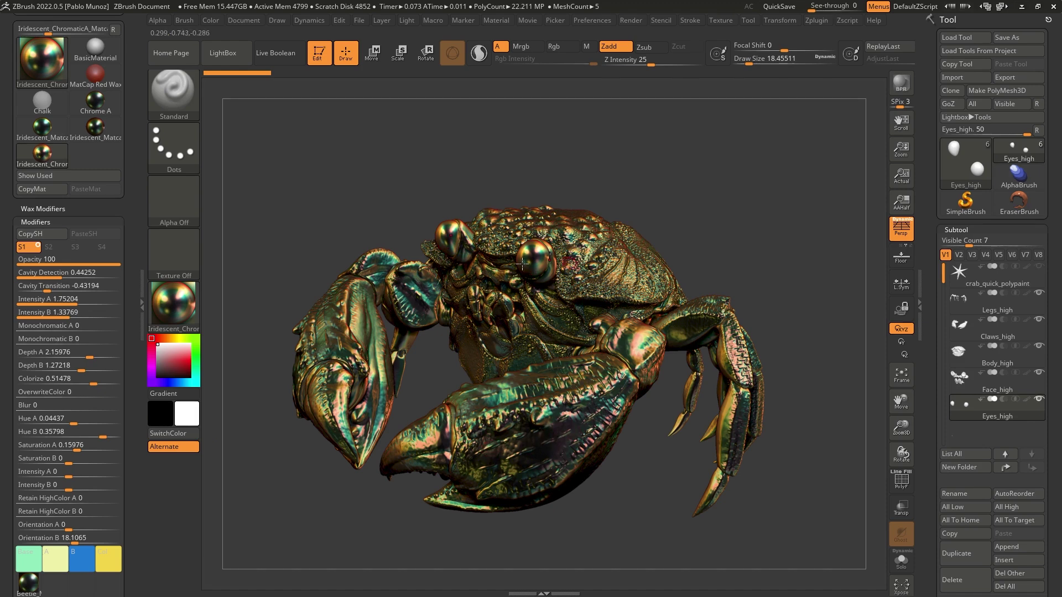
# Step: Switch back to the Chrome A material and bring its full set of modifiers into view
pyautogui.click(95, 102)
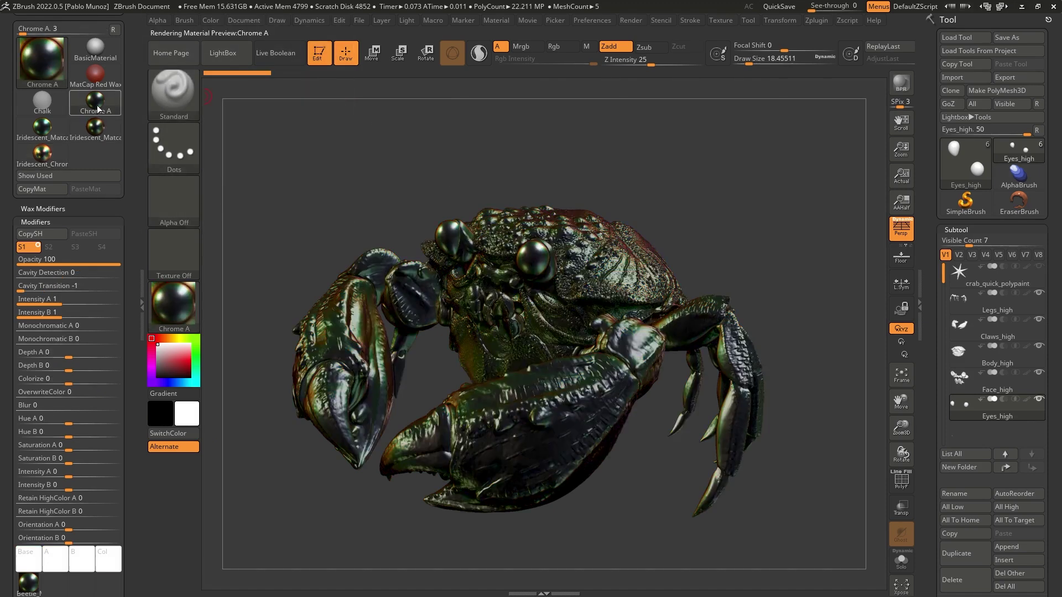
pyautogui.scroll(-3, 113, 216)
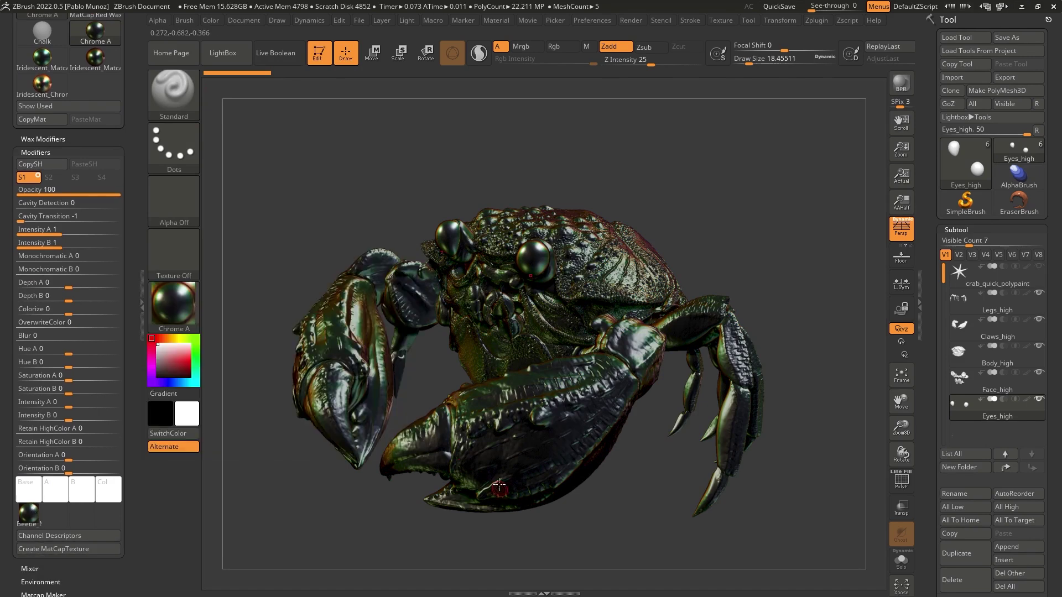
pyautogui.keyDown('ctrl'); pyautogui.moveTo(553, 437); pyautogui.dragTo(553, 412, button='right'); pyautogui.keyUp('ctrl')
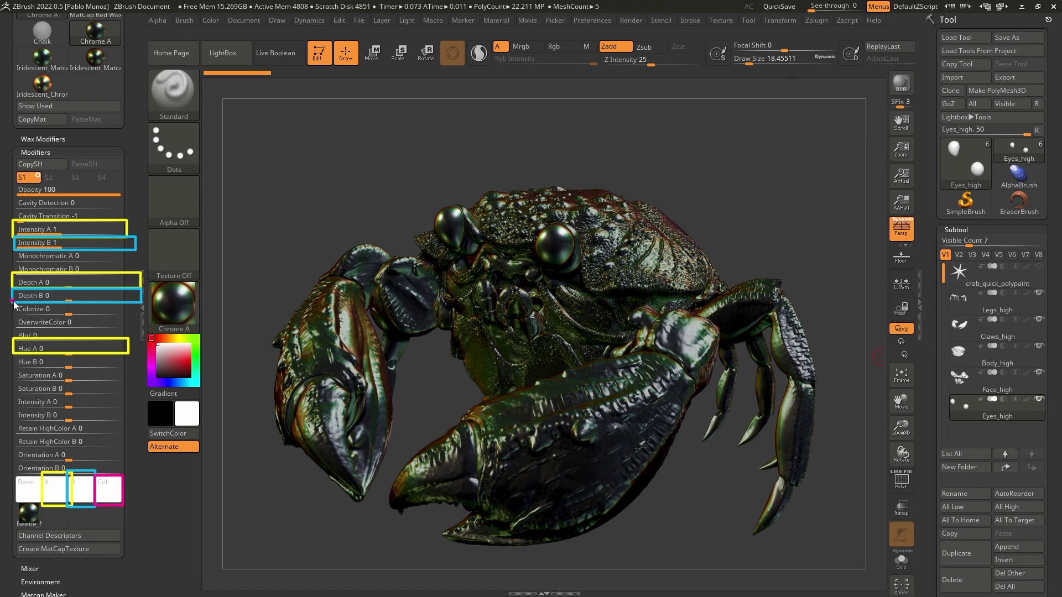
pyautogui.moveTo(14, 301); pyautogui.dragTo(131, 317)
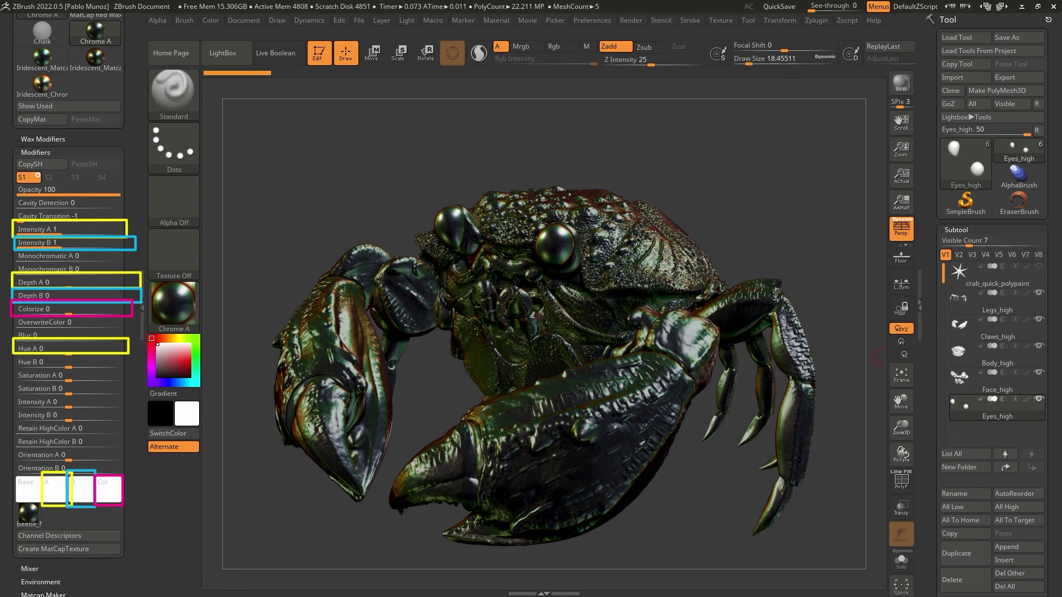
pyautogui.press('e')
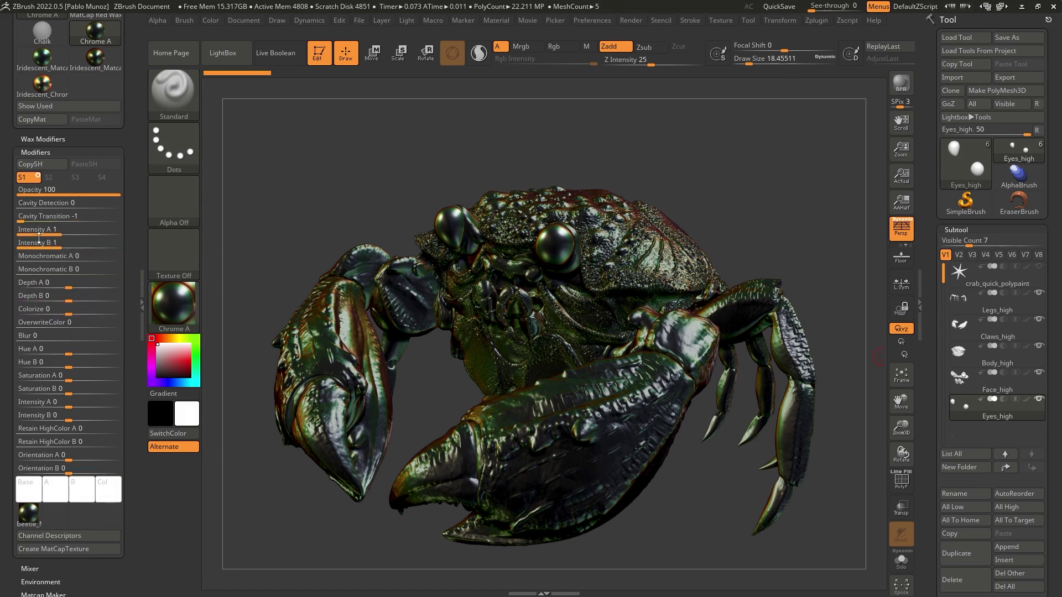
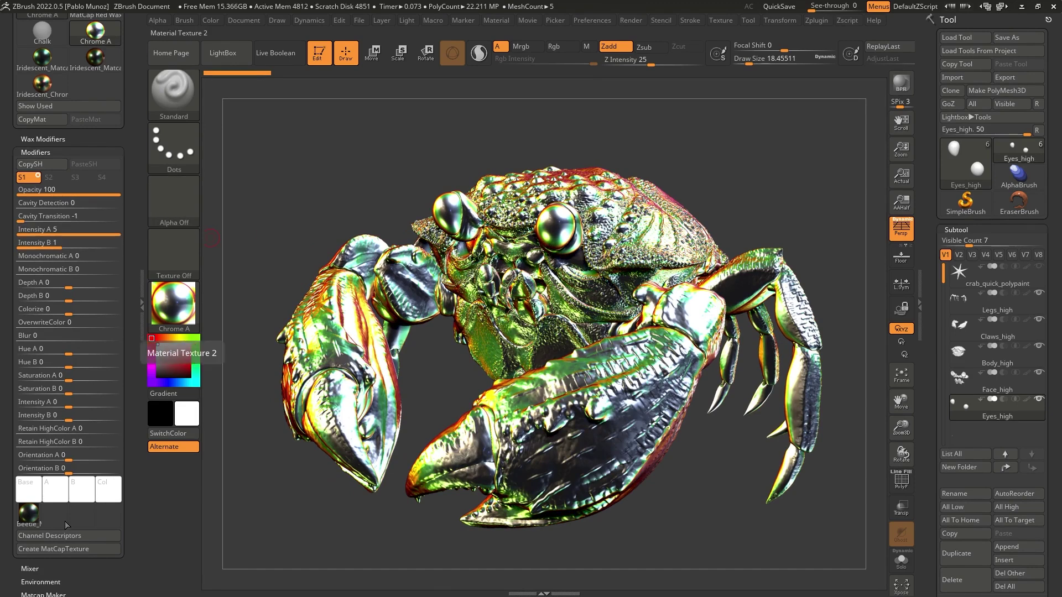
# Step: Set Chrome A's colour A to bright green (0, 255, 30) and colour B to red, with Intensity B at 5
pyautogui.click(57, 493)
pyautogui.click(216, 460)
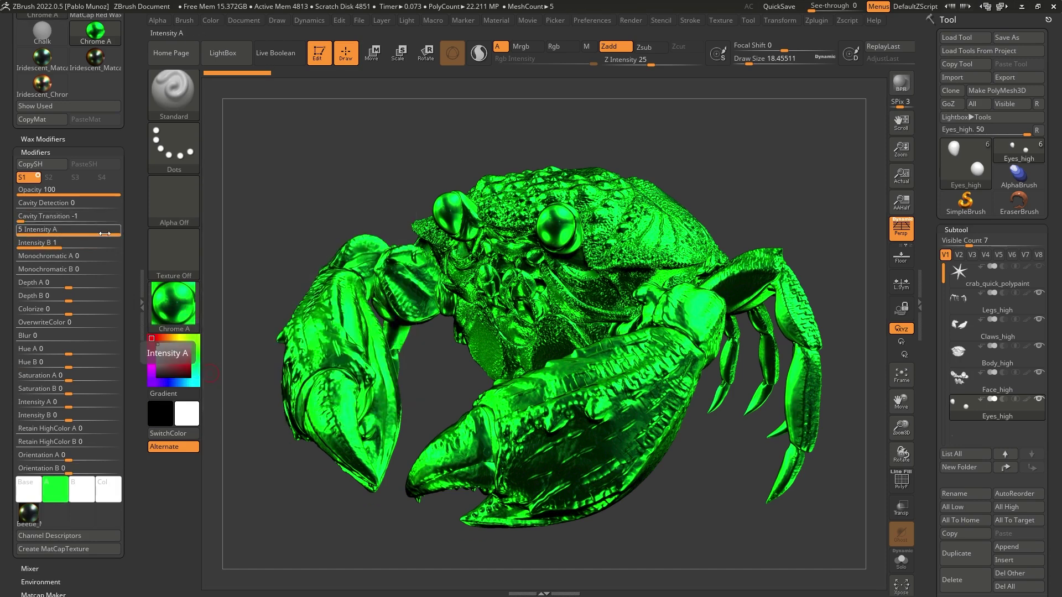
pyautogui.moveTo(65, 245); pyautogui.dragTo(61, 245)
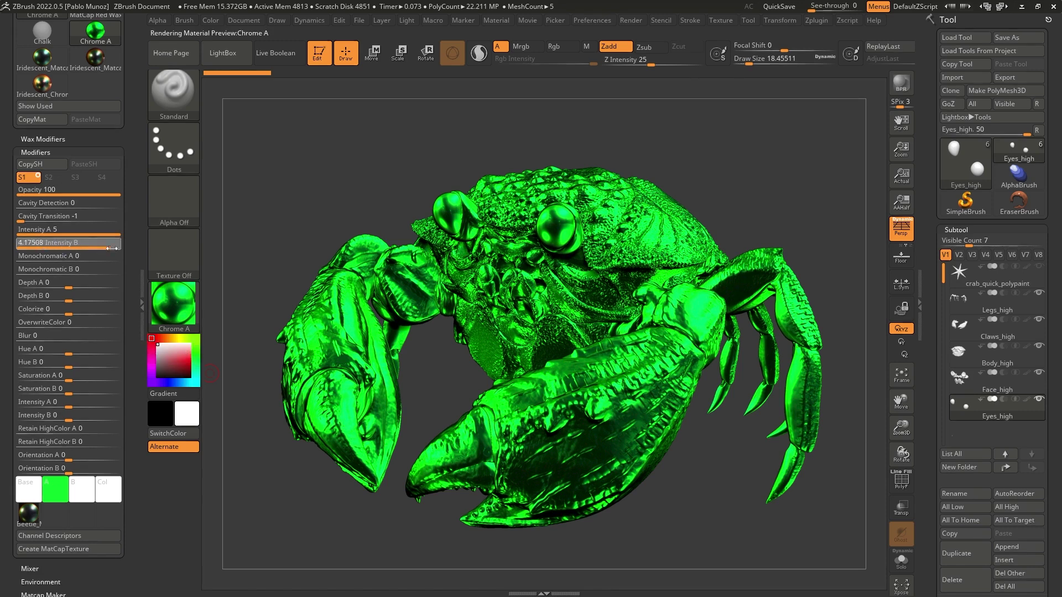
pyautogui.click(83, 492)
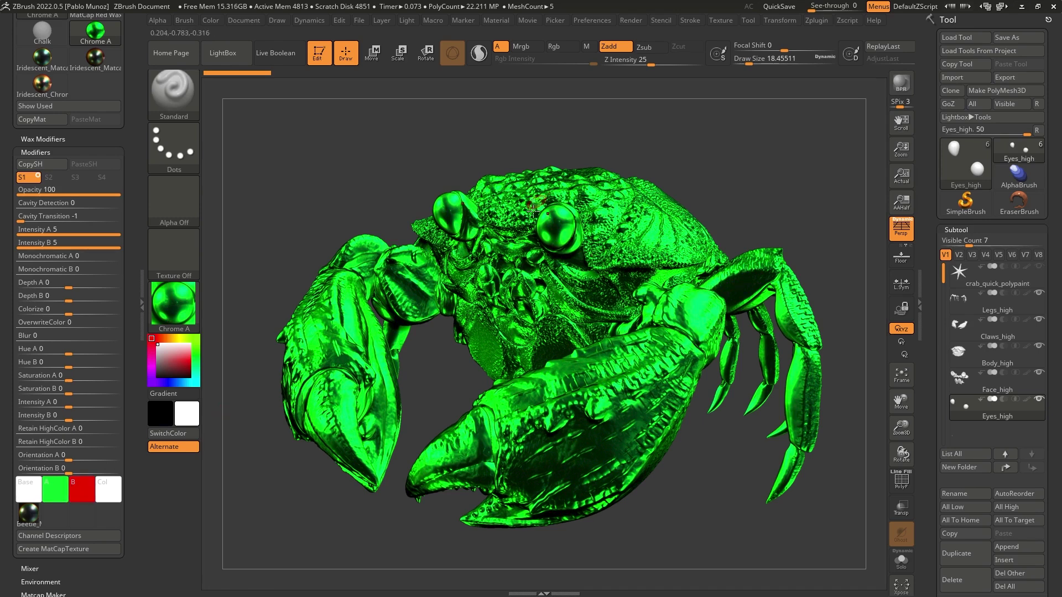
# Step: Set Chrome A's Cavity Detection to 1 and its Cavity Transition to about 0.72
pyautogui.click(65, 206)
pyautogui.moveTo(66, 208); pyautogui.dragTo(117, 206)
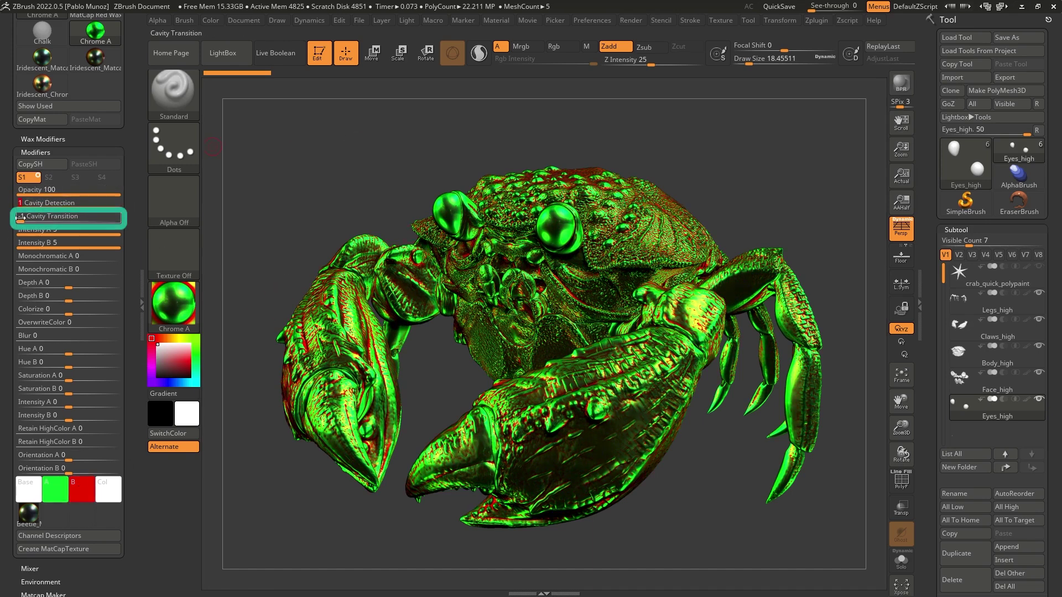
pyautogui.moveTo(33, 217); pyautogui.dragTo(104, 219)
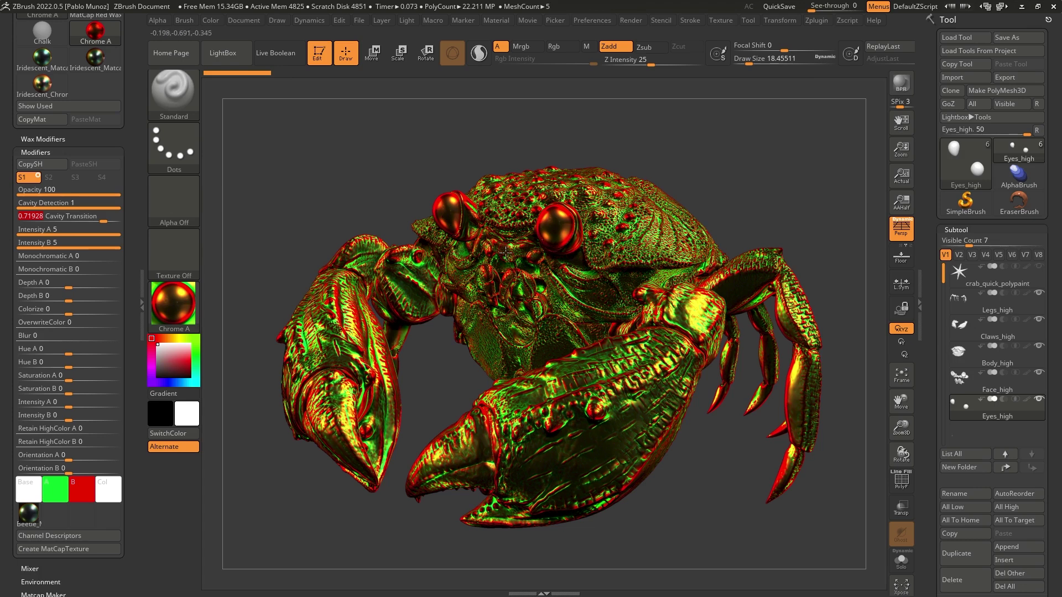
# Step: Preview Iridescent_ChromaticA on the crab for comparison, return to Chrome A and check its A and B colours
pyautogui.click(25, 85)
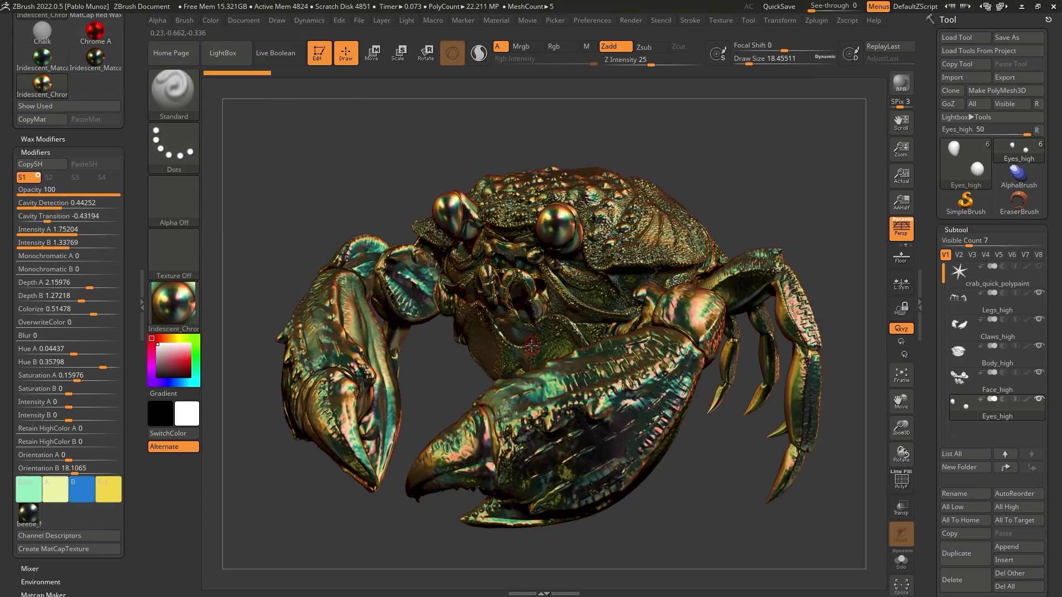
pyautogui.click(110, 39)
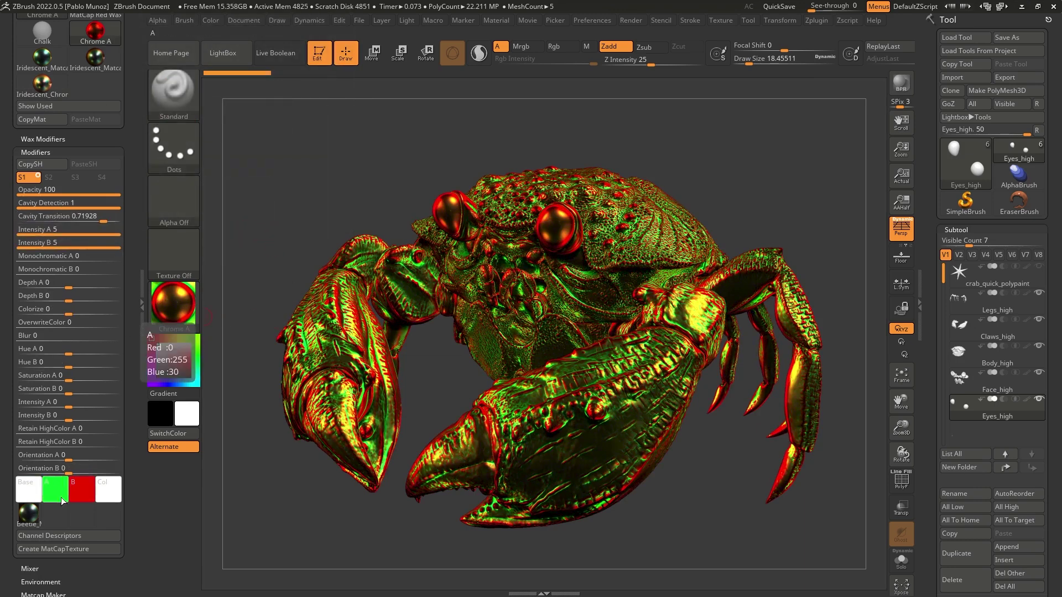
pyautogui.moveTo(89, 500)
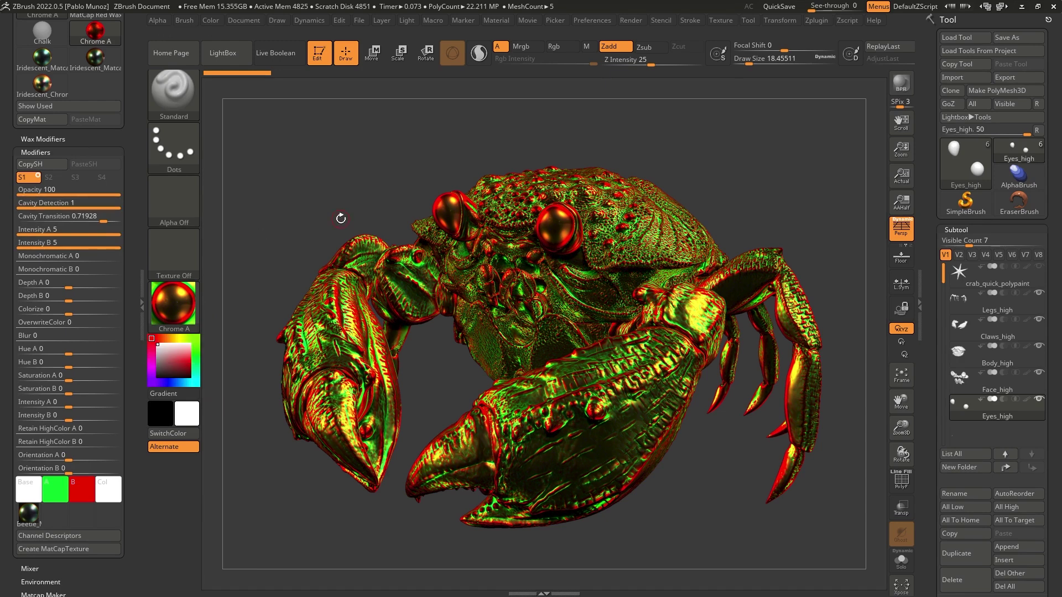
# Step: Lower Intensity A to about 1.11, Intensity B to about 1.17 and Cavity Detection to 0
pyautogui.moveTo(123, 231); pyautogui.dragTo(70, 246)
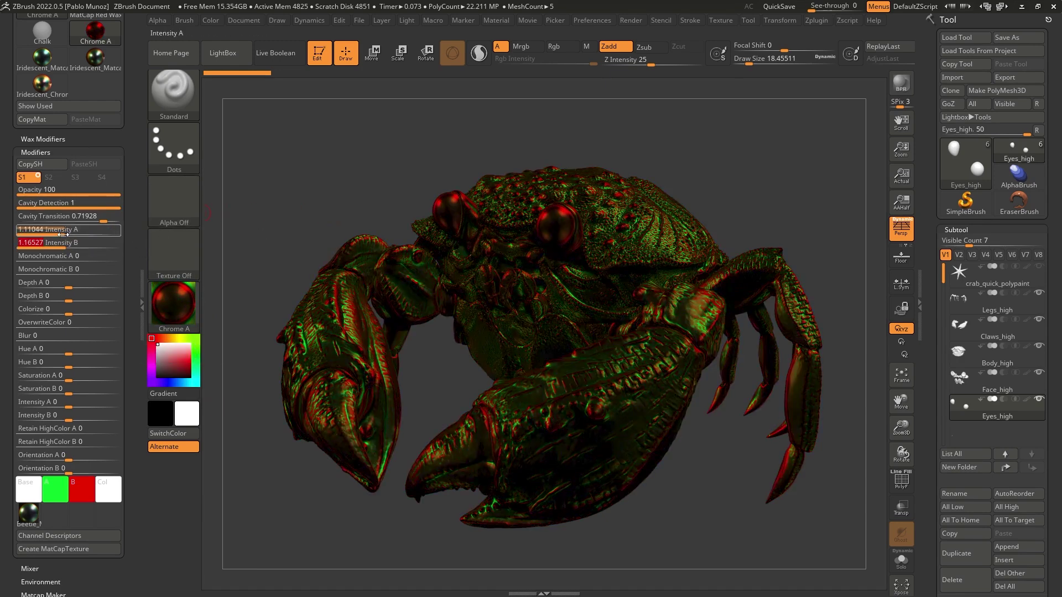
pyautogui.moveTo(97, 206); pyautogui.dragTo(28, 204)
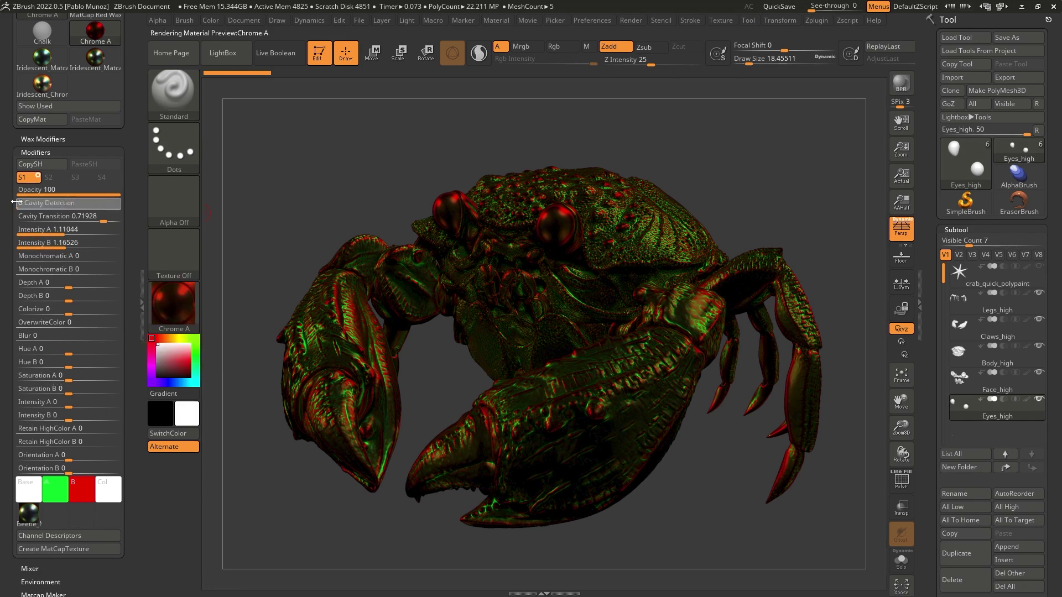
# Step: Change colour A to pale cream (236, 232, 200) and colour B to light green
pyautogui.click(58, 490)
pyautogui.moveTo(58, 490); pyautogui.dragTo(67, 474)
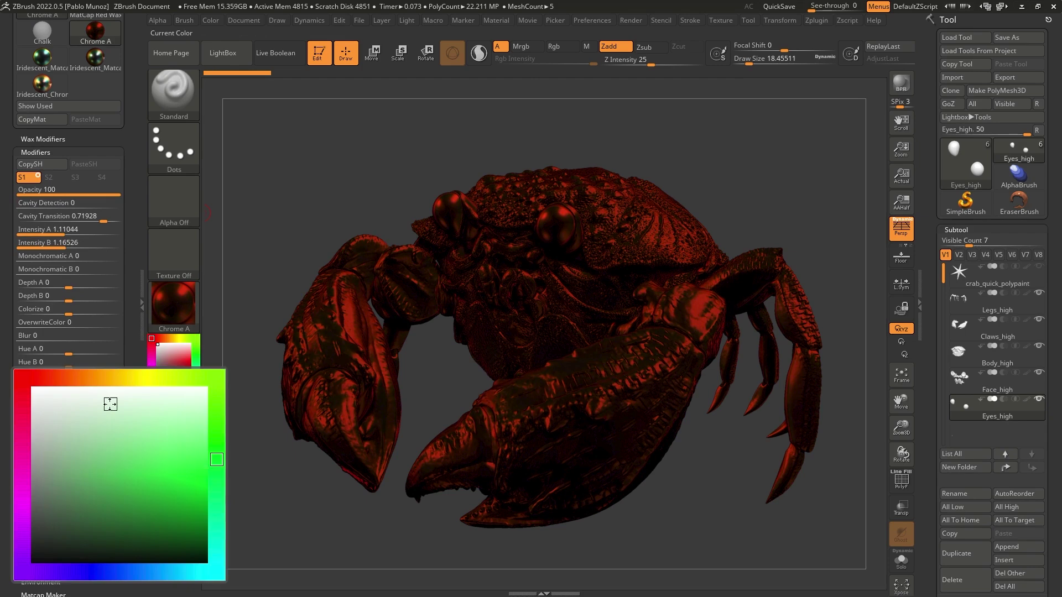
pyautogui.moveTo(116, 409); pyautogui.dragTo(130, 377)
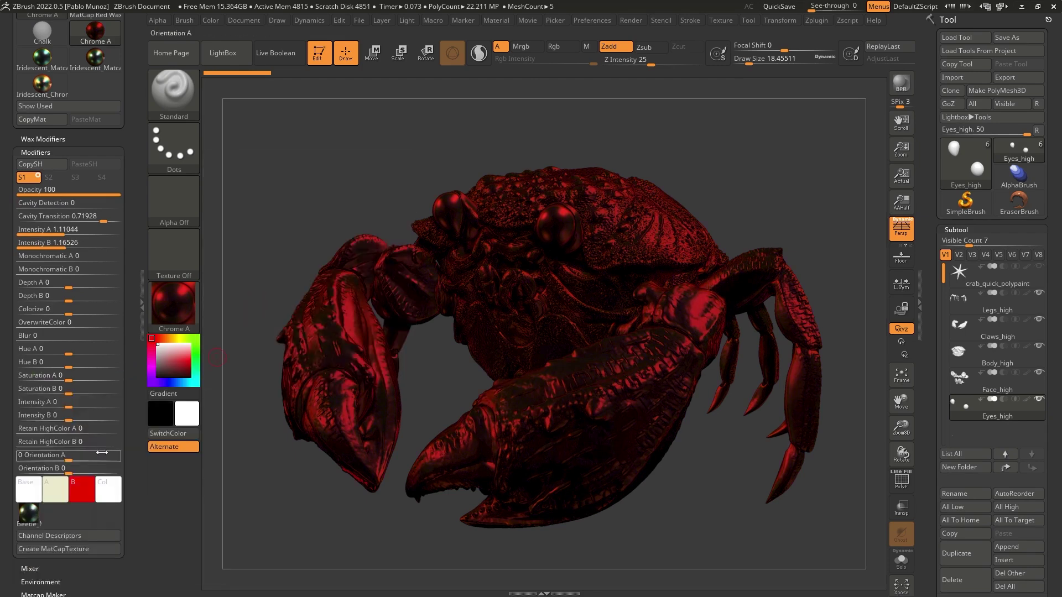
pyautogui.moveTo(86, 487)
pyautogui.mouseDown()
pyautogui.moveTo(109, 408)
pyautogui.moveTo(187, 375)
pyautogui.moveTo(142, 417)
pyautogui.moveTo(179, 378)
pyautogui.moveTo(218, 381)
pyautogui.moveTo(221, 437)
pyautogui.mouseUp()
pyautogui.moveTo(147, 411); pyautogui.dragTo(174, 408)
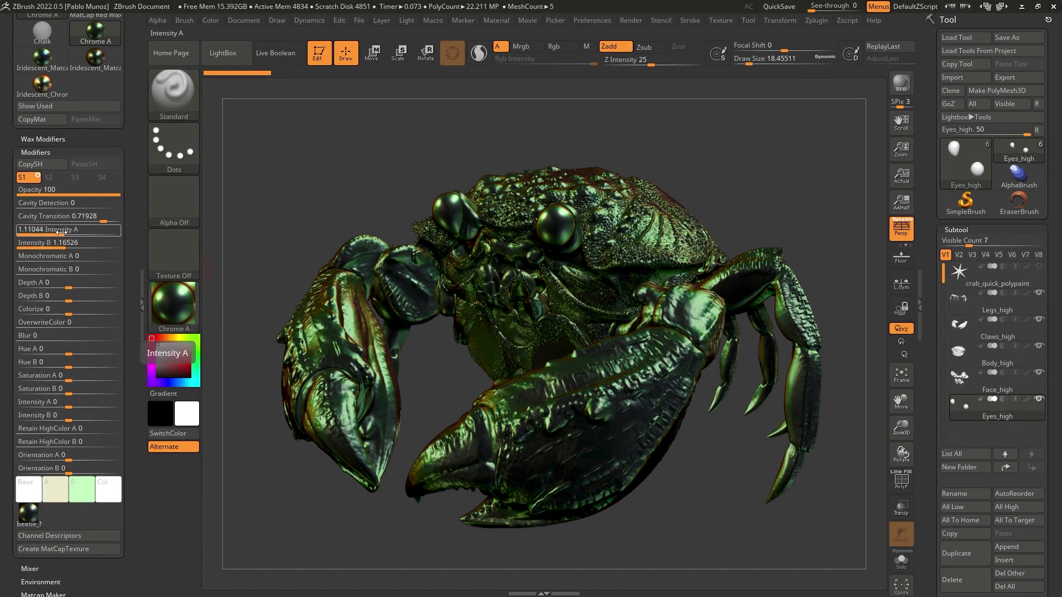
# Step: Set Intensity A to about 2.66 and Cavity Transition to about 0.09
pyautogui.moveTo(61, 232); pyautogui.dragTo(96, 232)
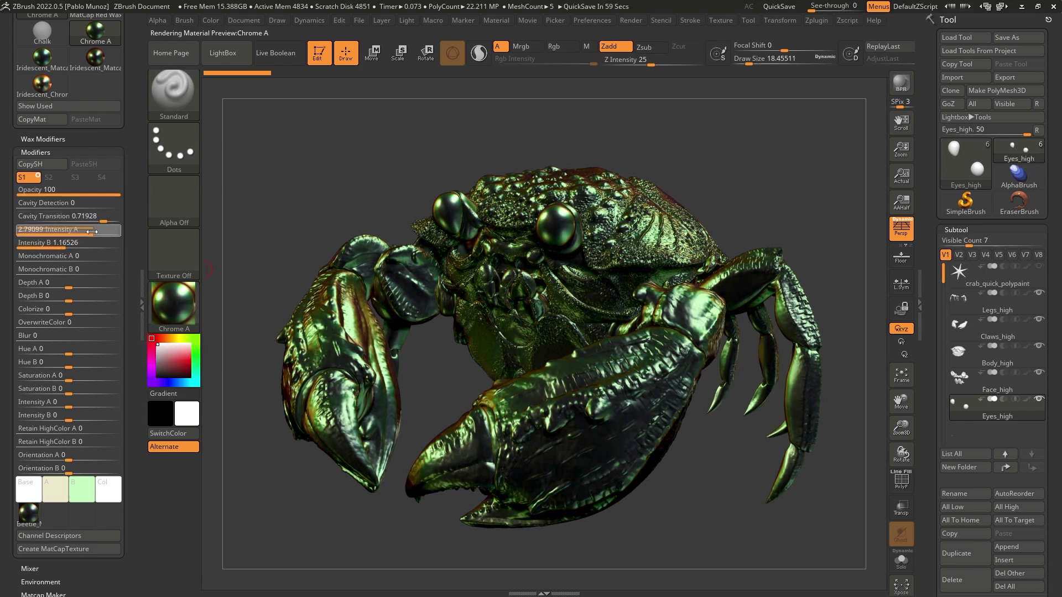
pyautogui.moveTo(93, 236); pyautogui.dragTo(96, 236)
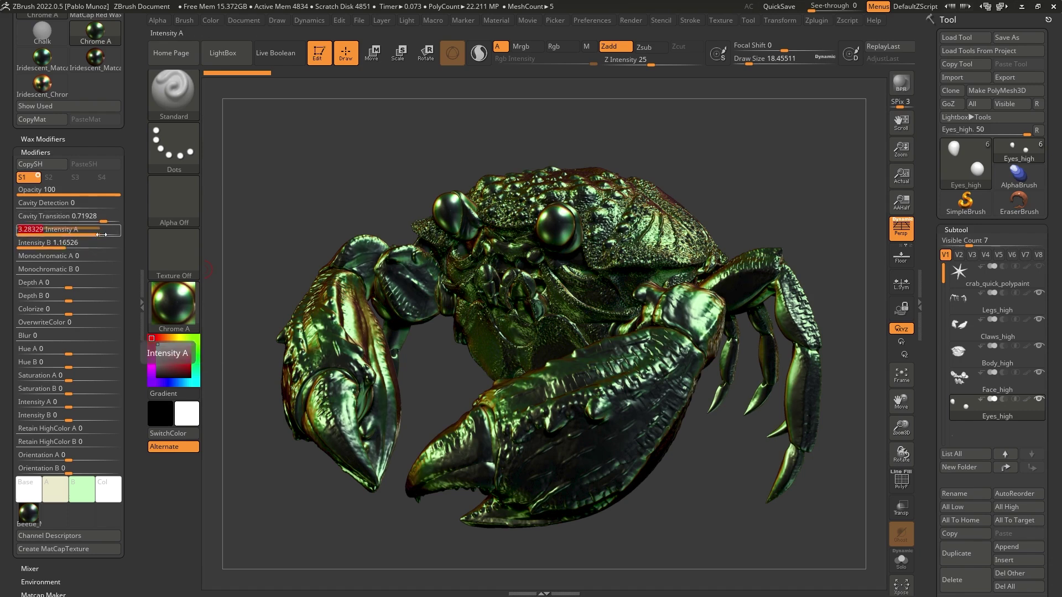
pyautogui.moveTo(97, 234); pyautogui.dragTo(103, 235)
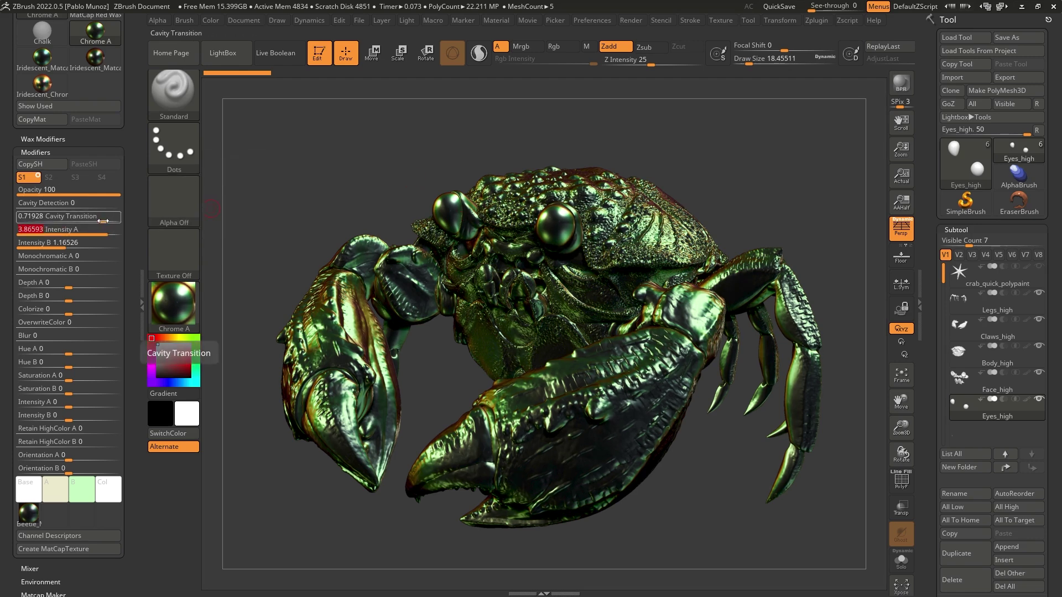
pyautogui.moveTo(103, 221)
pyautogui.mouseDown()
pyautogui.moveTo(73, 222)
pyautogui.moveTo(91, 233)
pyautogui.mouseUp()
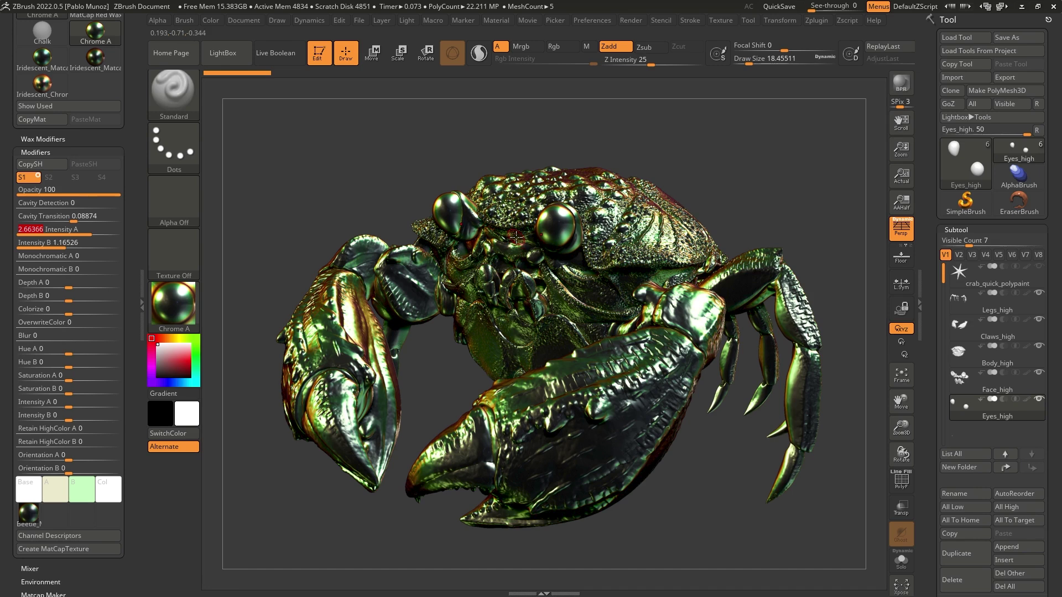
# Step: Adjust the material's depth modifiers, setting Depth A to about 1.51 and Depth B to about 1.69, and check the crab up close
pyautogui.moveTo(177, 307)
pyautogui.moveTo(26, 518)
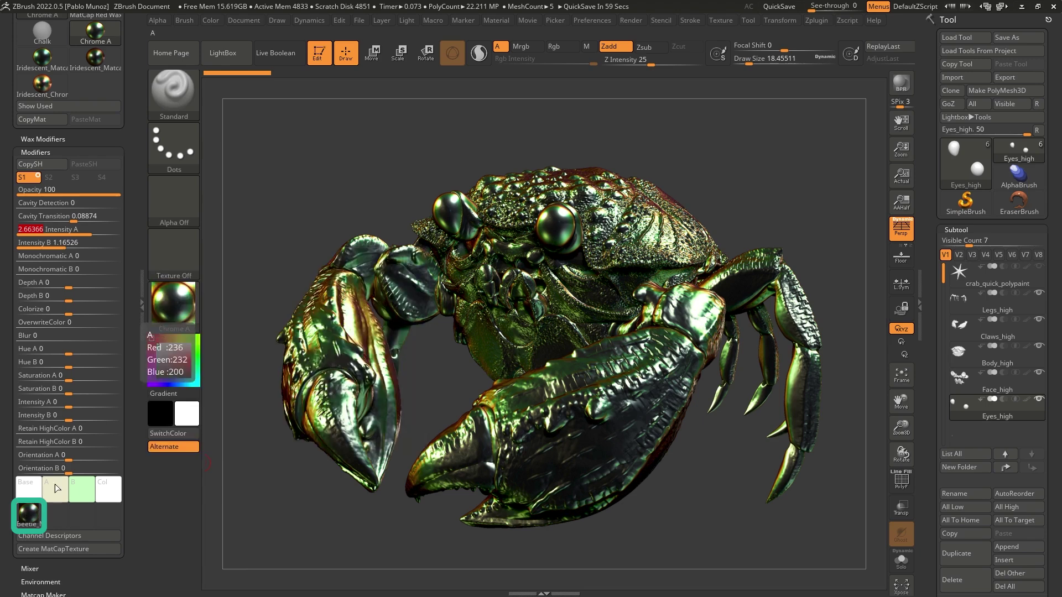
pyautogui.click(70, 287)
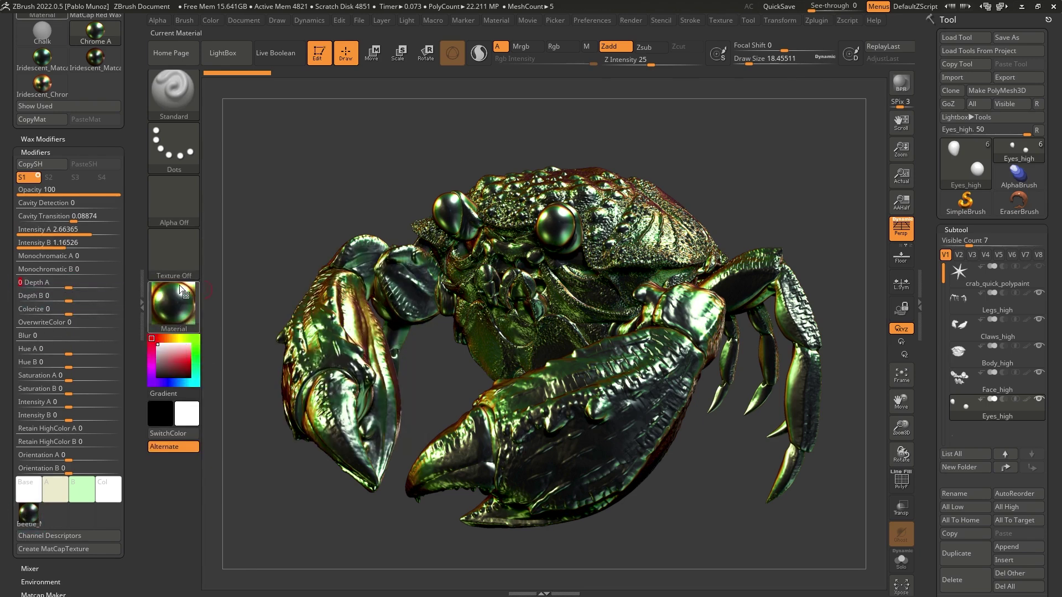
pyautogui.moveTo(148, 284)
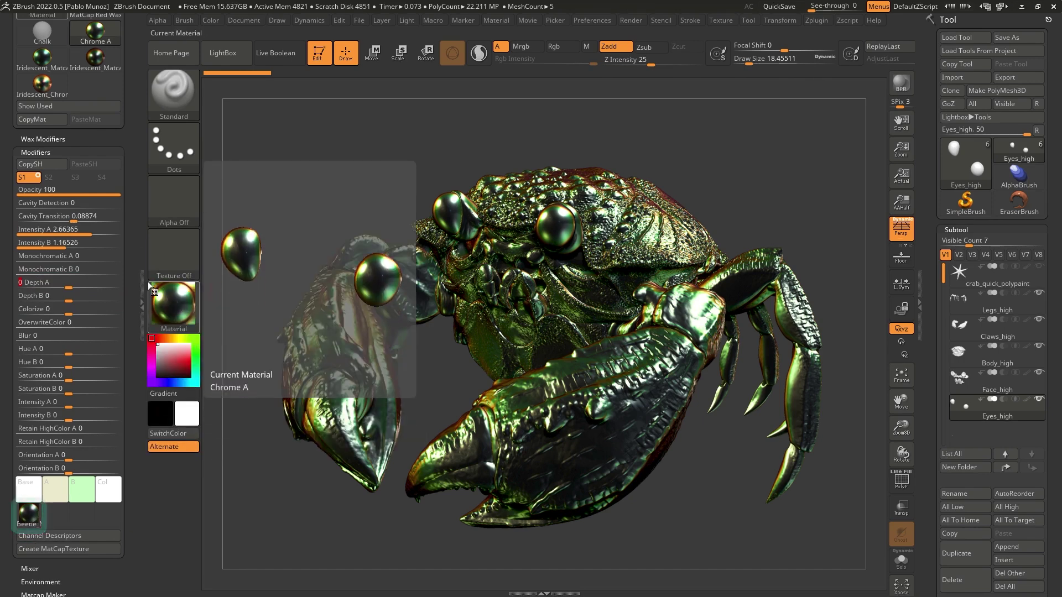
pyautogui.moveTo(69, 288); pyautogui.dragTo(64, 285)
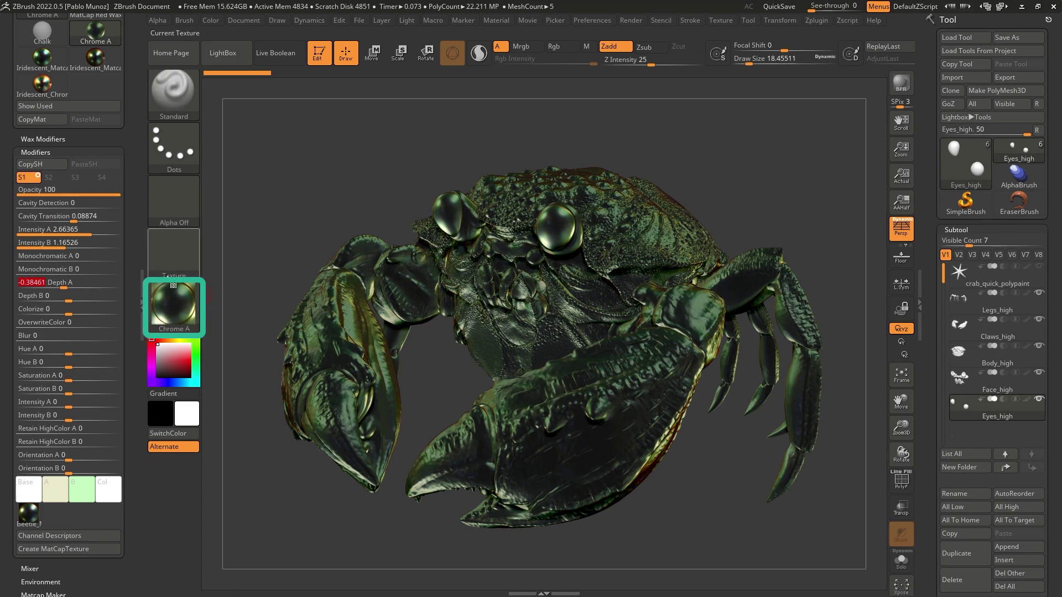
pyautogui.moveTo(63, 287); pyautogui.dragTo(100, 287)
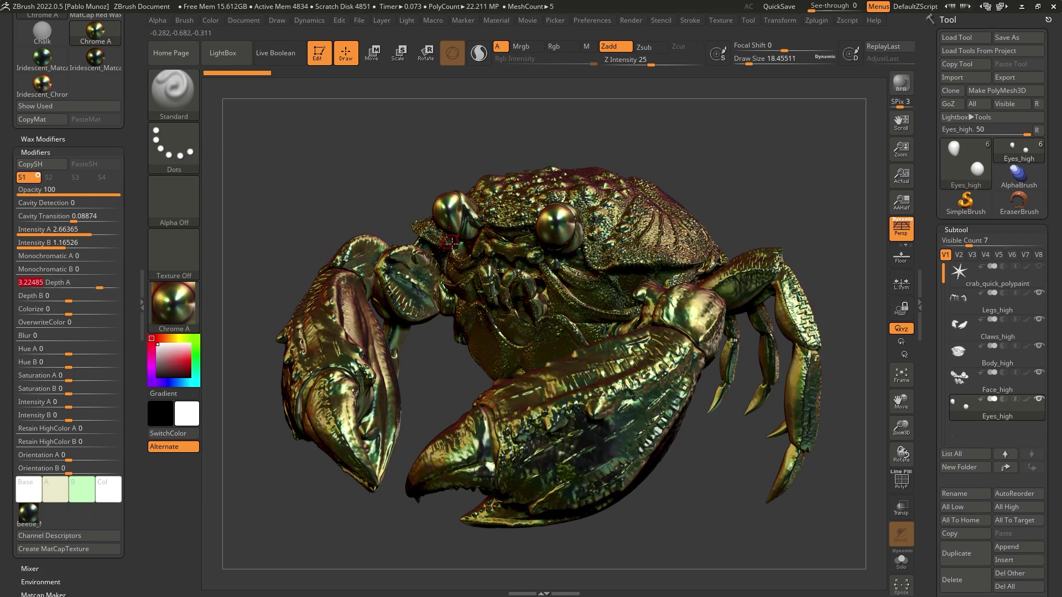
pyautogui.keyDown('ctrl'); pyautogui.moveTo(572, 203); pyautogui.dragTo(552, 325, button='right'); pyautogui.keyUp('ctrl')
pyautogui.moveTo(100, 283)
pyautogui.mouseDown()
pyautogui.moveTo(82, 283)
pyautogui.moveTo(89, 298)
pyautogui.moveTo(92, 284)
pyautogui.mouseUp()
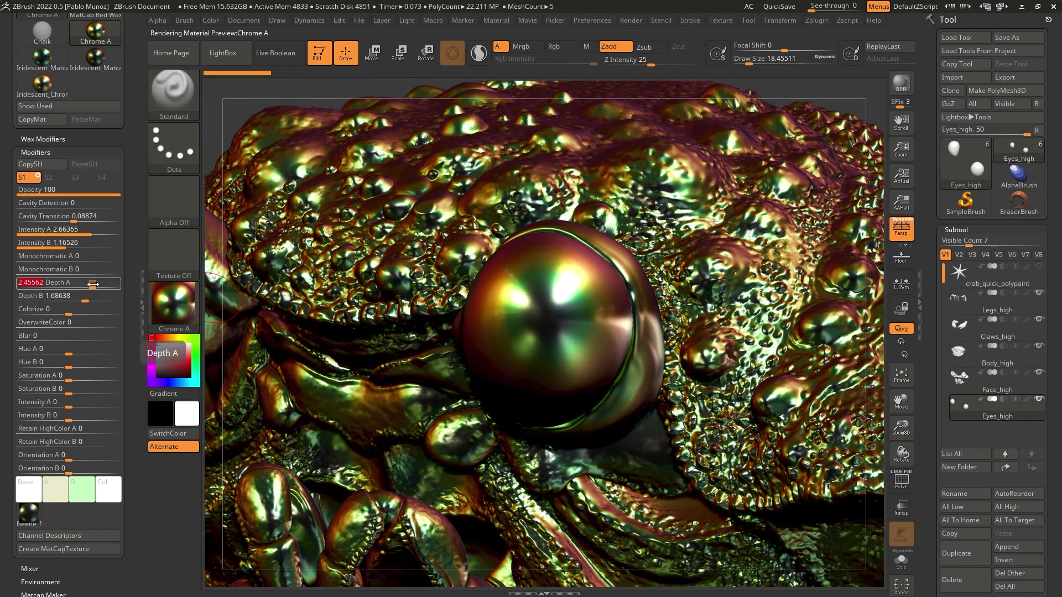
pyautogui.moveTo(609, 320); pyautogui.dragTo(71, 524, button='right')
pyautogui.moveTo(27, 518)
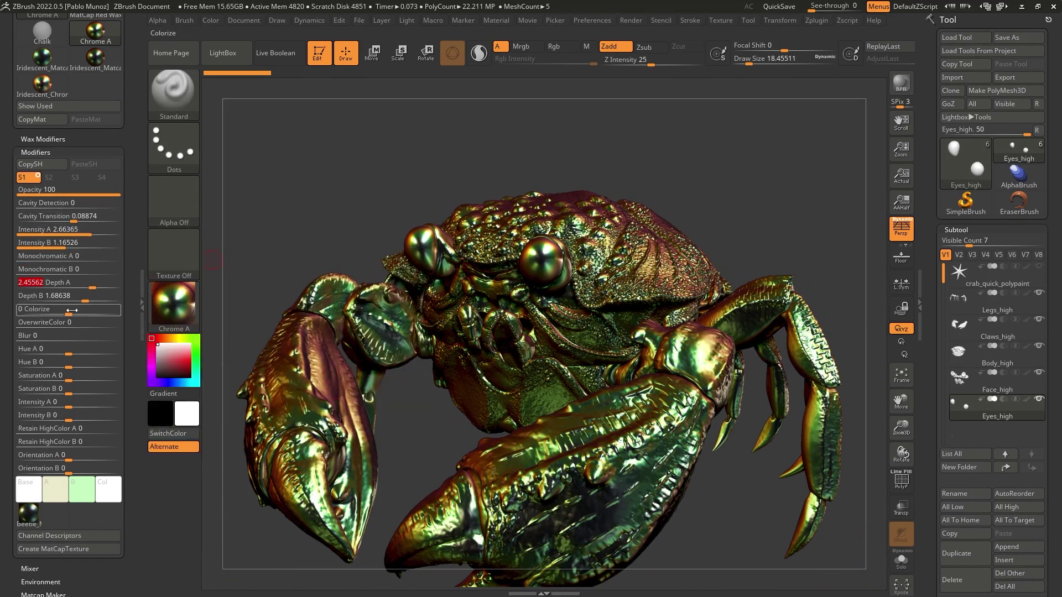
pyautogui.moveTo(92, 285); pyautogui.dragTo(83, 285)
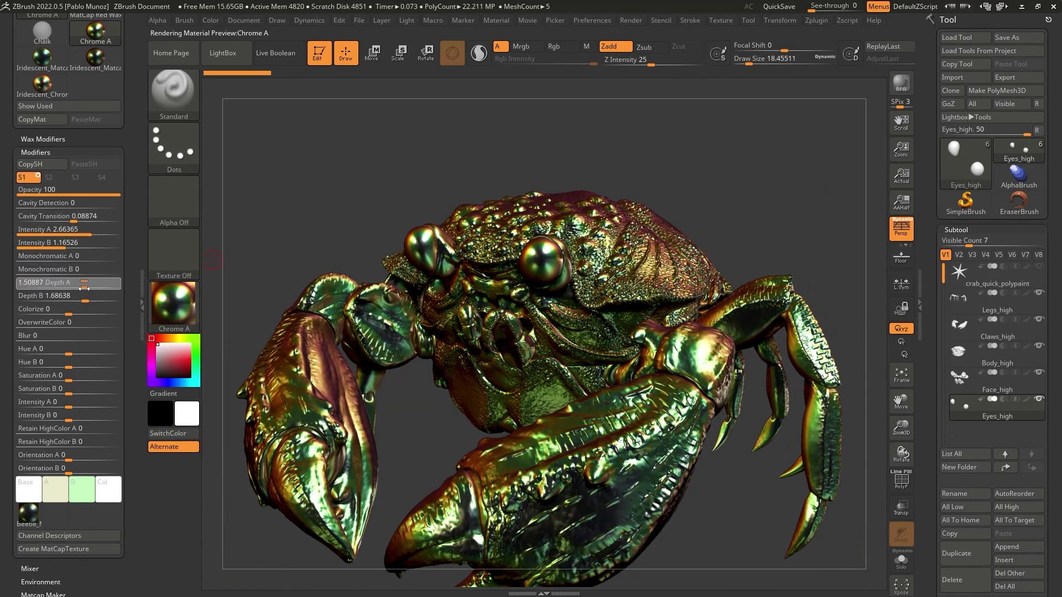
pyautogui.moveTo(520, 228); pyautogui.dragTo(590, 459, button='right')
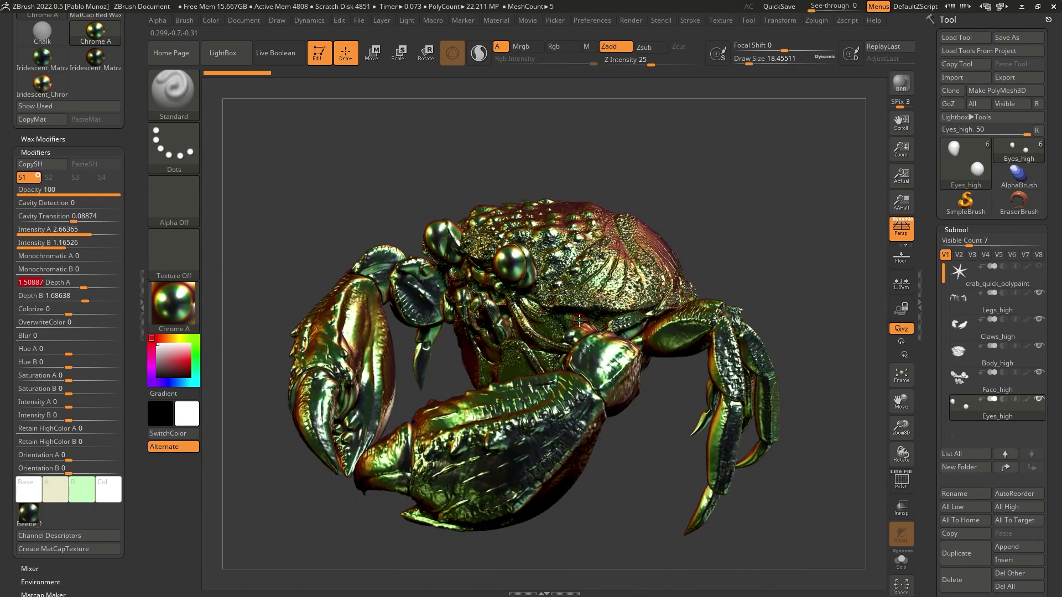
# Step: Try Saturation A and Saturation B at 1, and reduce both to roughly 0.3
pyautogui.click(67, 377)
pyautogui.write('1')
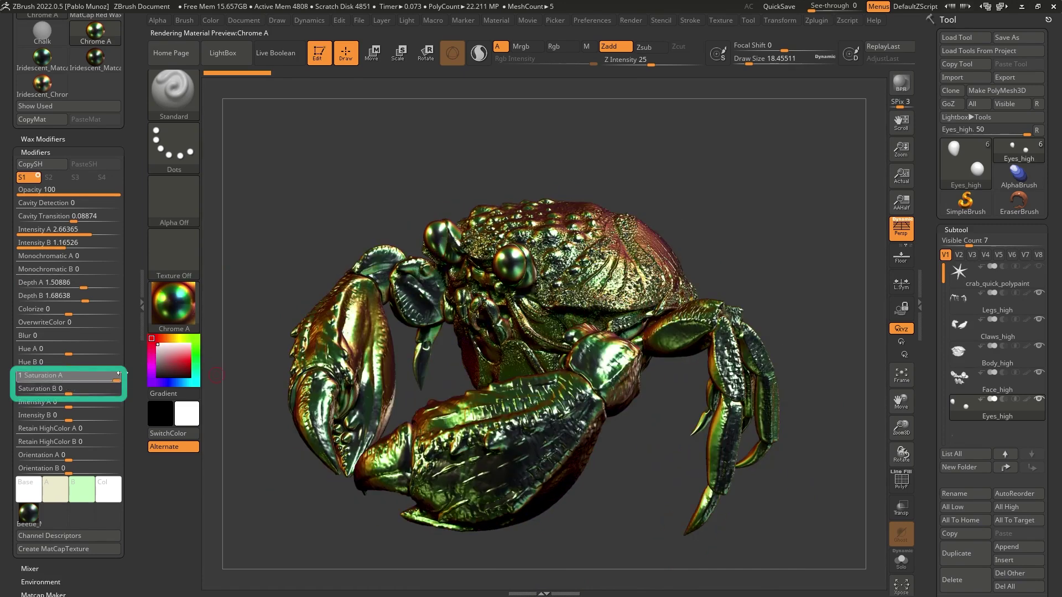
pyautogui.press('Return')
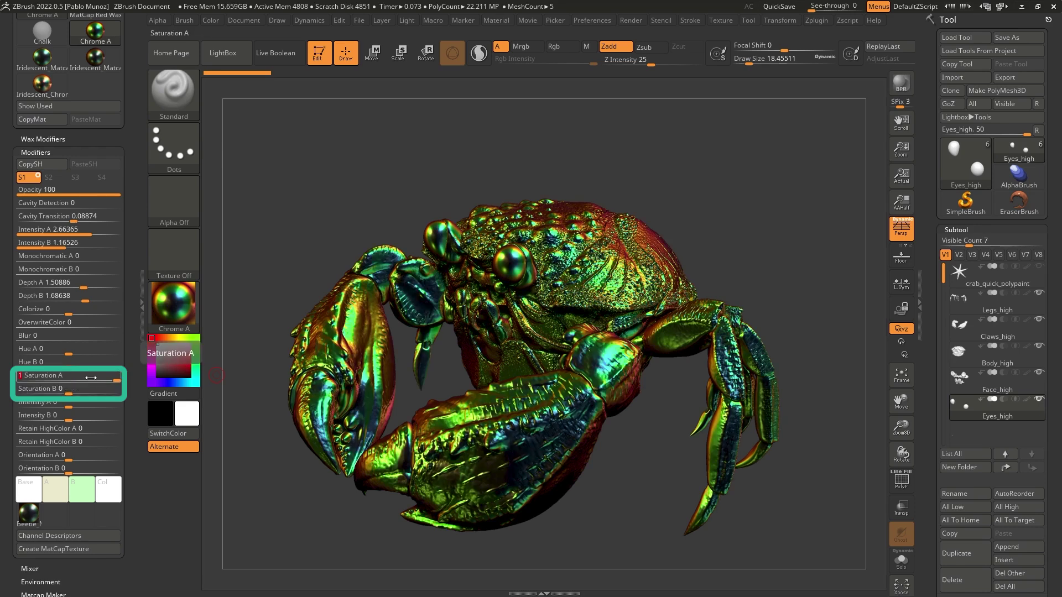
pyautogui.moveTo(73, 386); pyautogui.dragTo(138, 389)
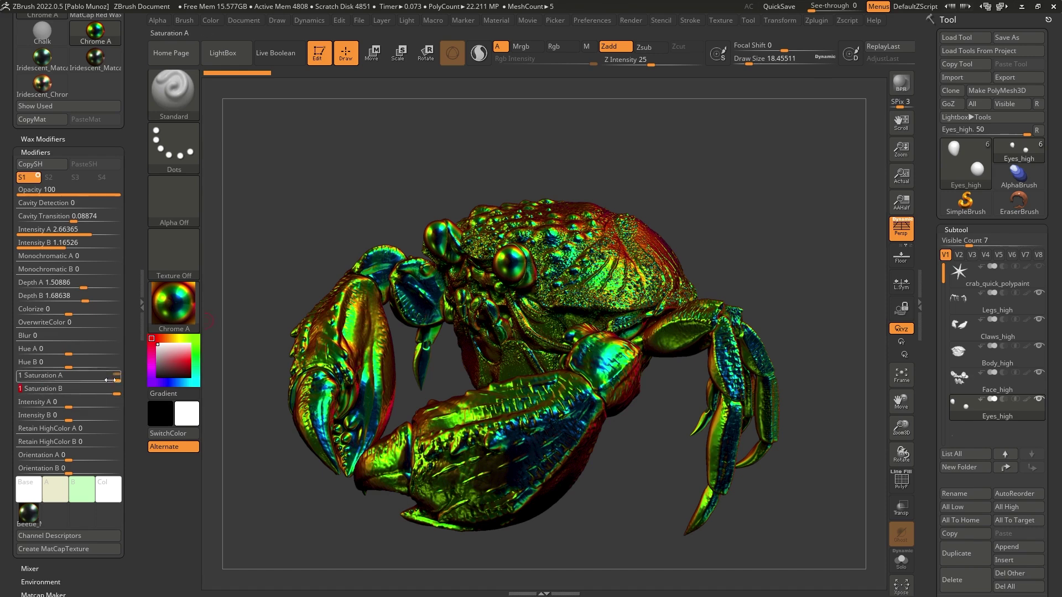
pyautogui.moveTo(116, 380); pyautogui.dragTo(84, 377)
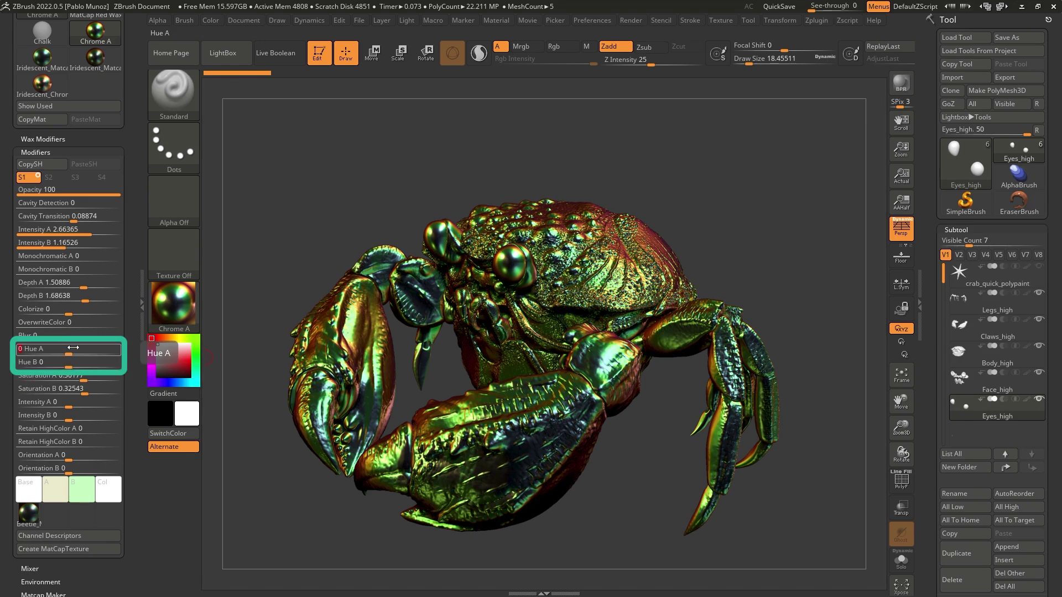
# Step: Set Hue A to about 0.20, Hue B to about -0.23, Saturation A to about -0.23 and Saturation B to about 0.79
pyautogui.moveTo(68, 352)
pyautogui.mouseDown()
pyautogui.moveTo(94, 351)
pyautogui.moveTo(51, 363)
pyautogui.mouseUp()
pyautogui.moveTo(67, 375)
pyautogui.mouseDown()
pyautogui.moveTo(37, 371)
pyautogui.moveTo(55, 378)
pyautogui.mouseUp()
pyautogui.moveTo(58, 390); pyautogui.dragTo(98, 381)
pyautogui.moveTo(51, 363); pyautogui.dragTo(53, 362)
pyautogui.moveTo(591, 295); pyautogui.dragTo(522, 228, button='right')
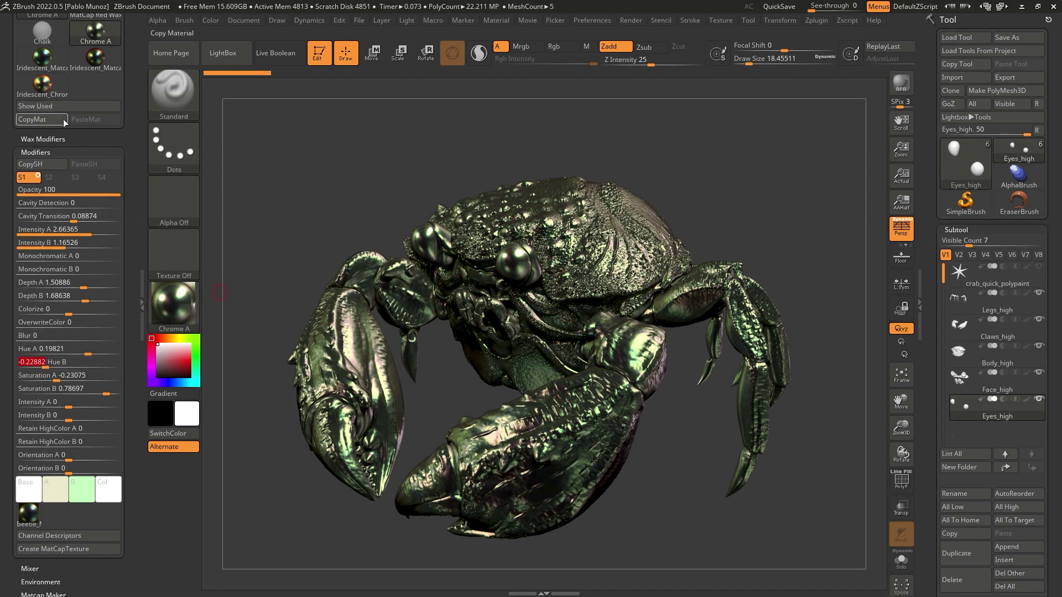
# Step: Switch to the Iridescent_ChromaticA material and examine its texture and colour swatches
pyautogui.click(42, 84)
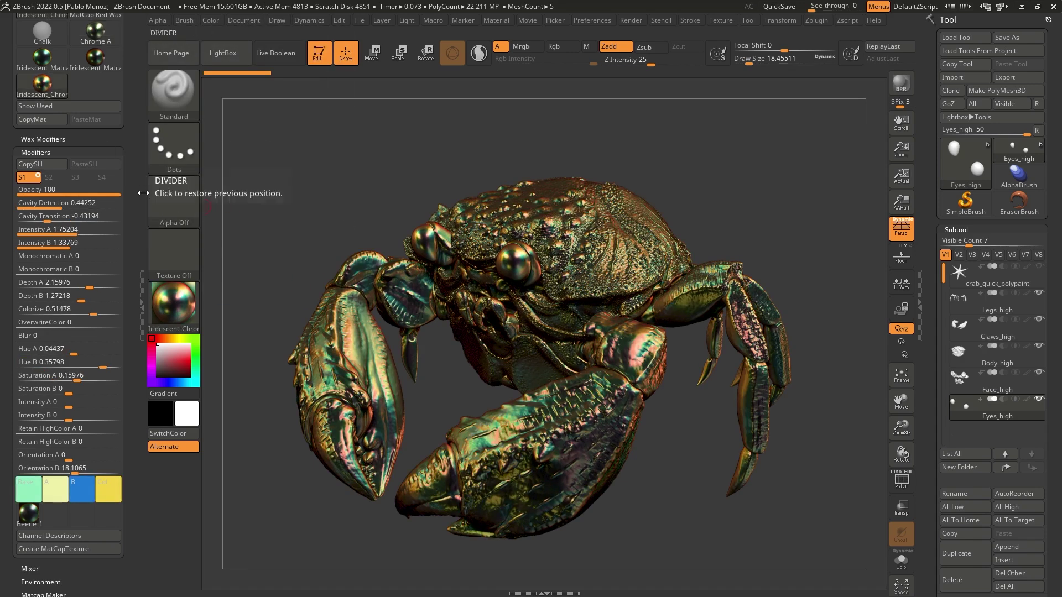
pyautogui.scroll(-1, 136, 192)
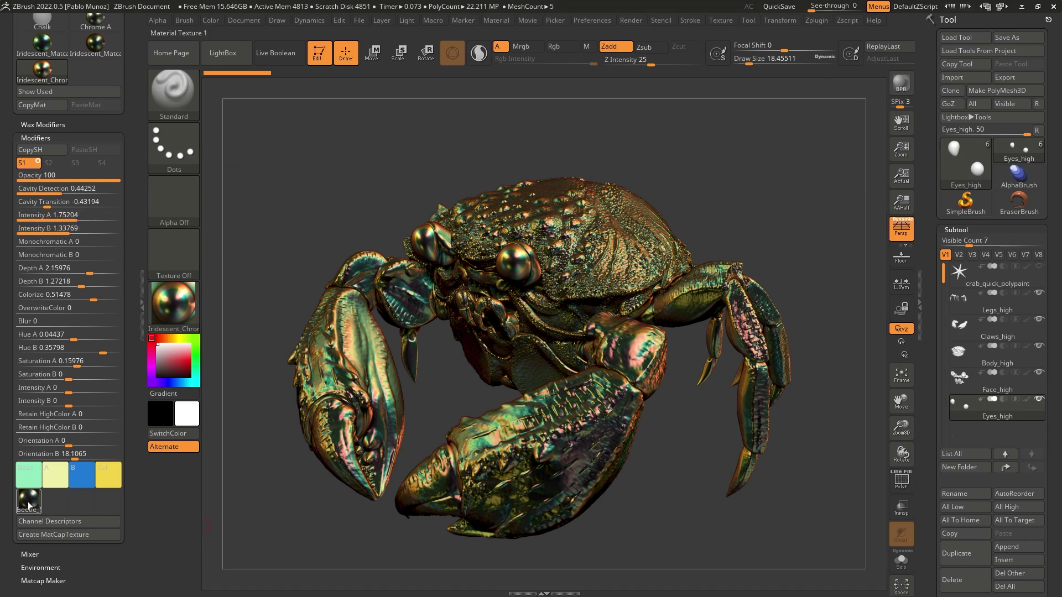
pyautogui.moveTo(30, 506)
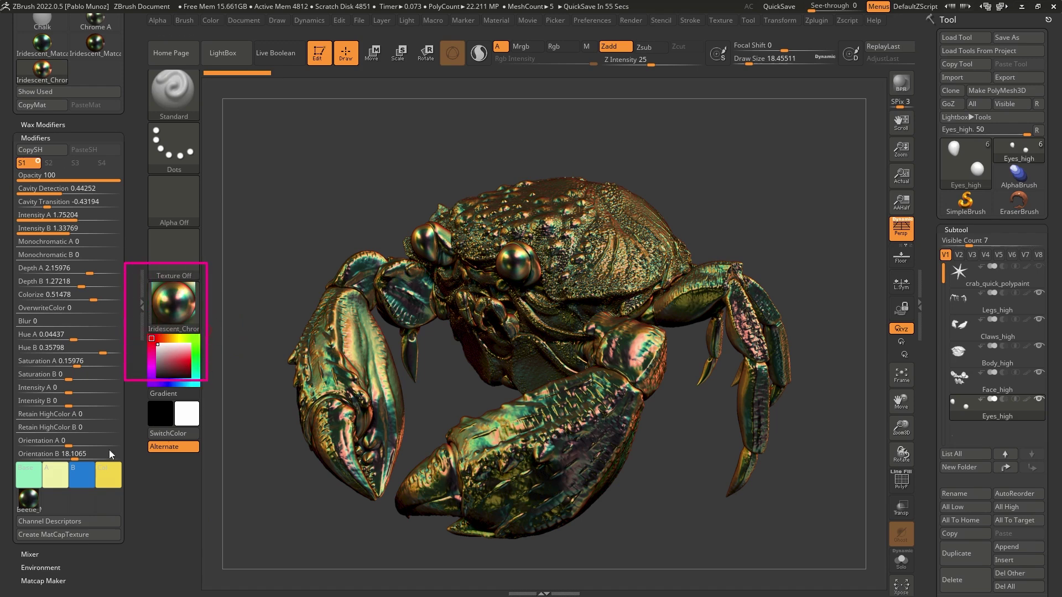
pyautogui.moveTo(63, 479)
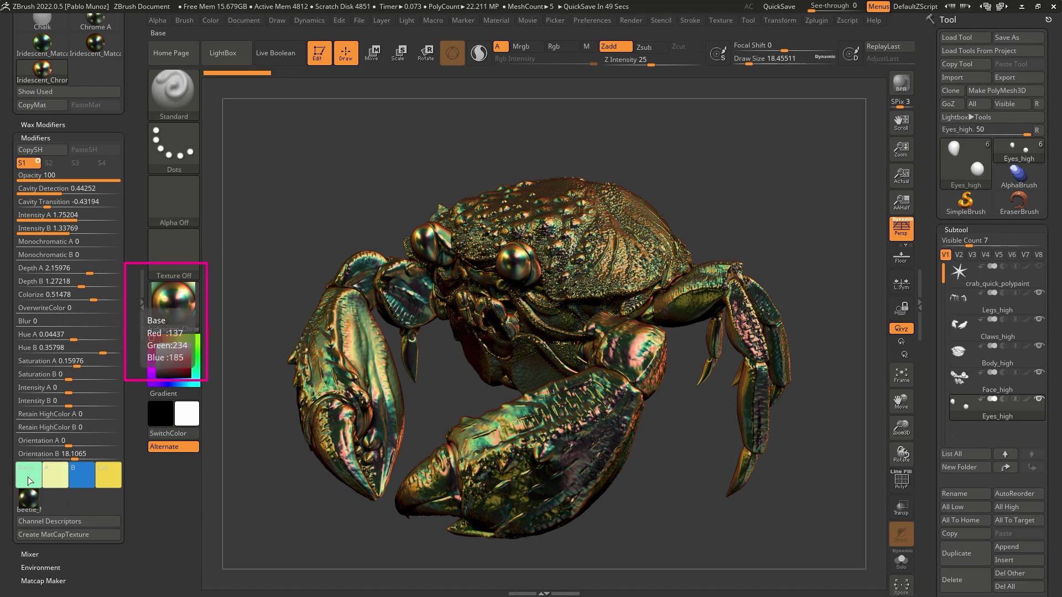